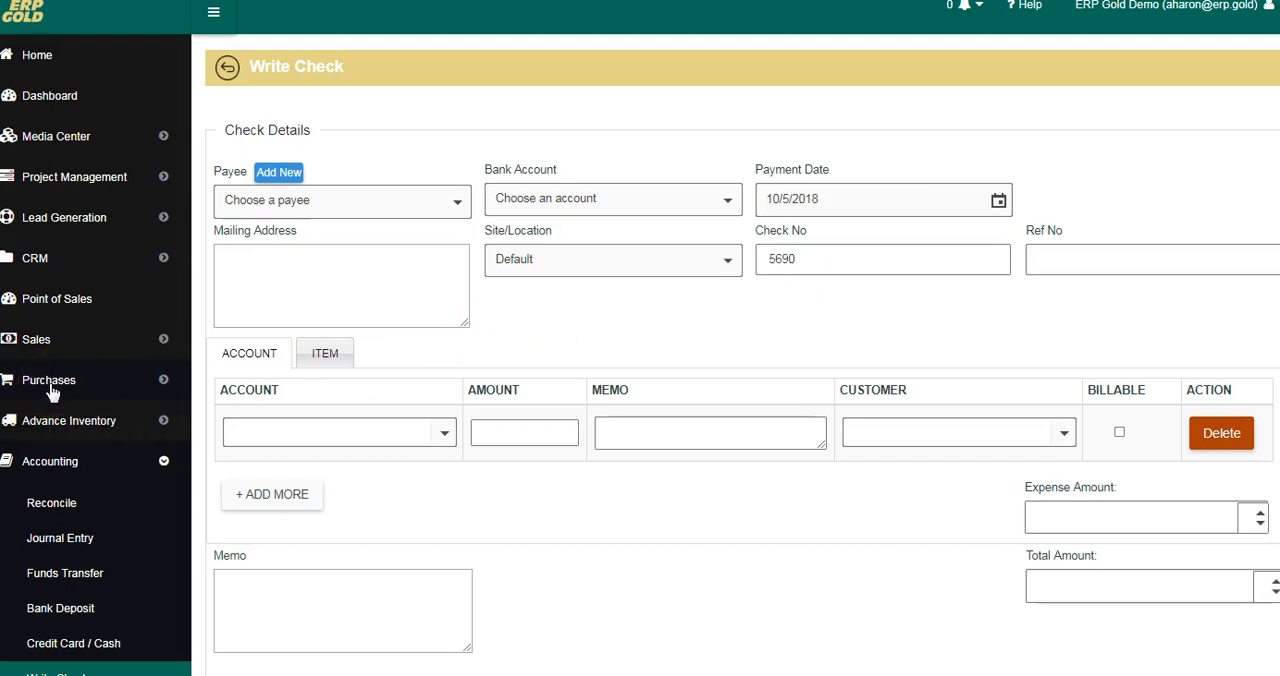
# Step: Choose JB Property Holdings as the check's payee and Checking as its bank account
pyautogui.click(452, 203)
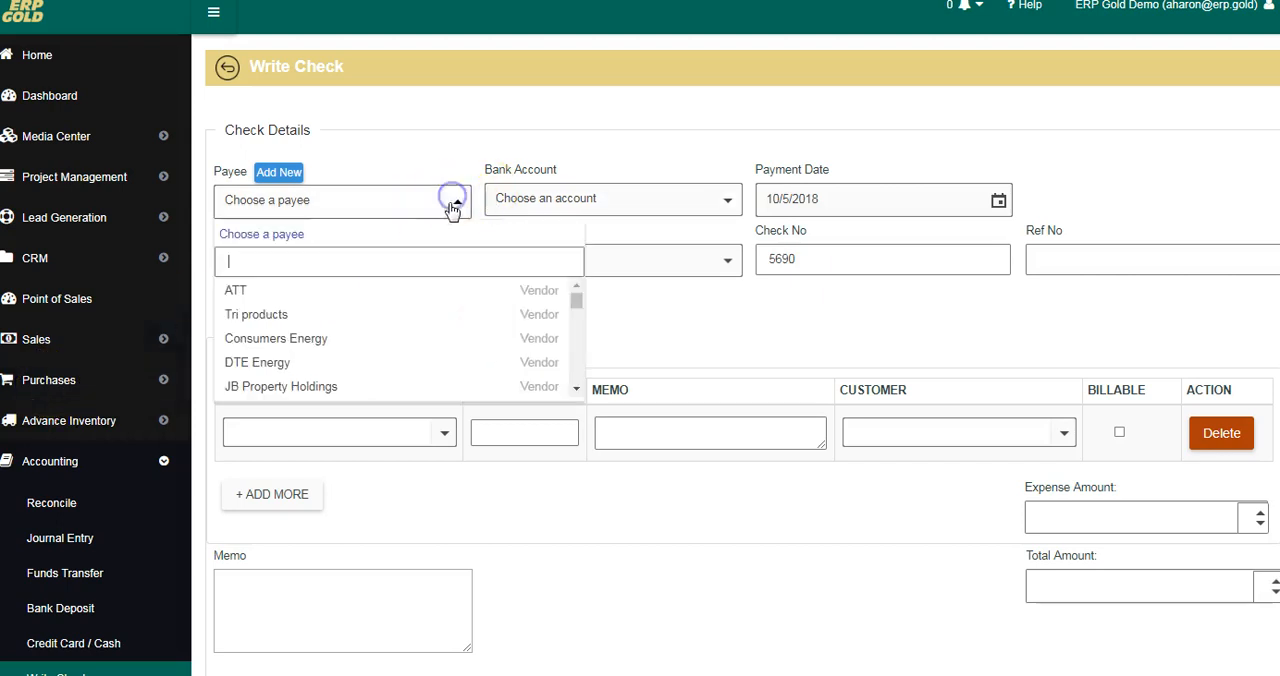
pyautogui.click(337, 387)
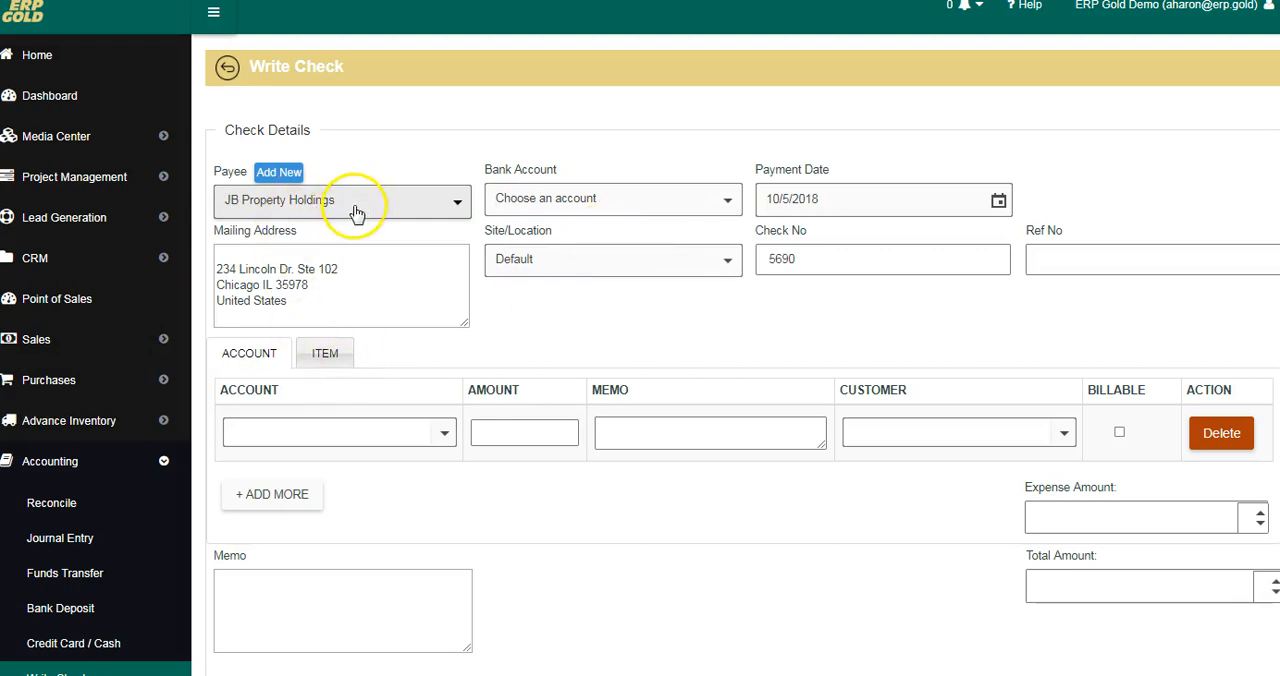
pyautogui.click(724, 196)
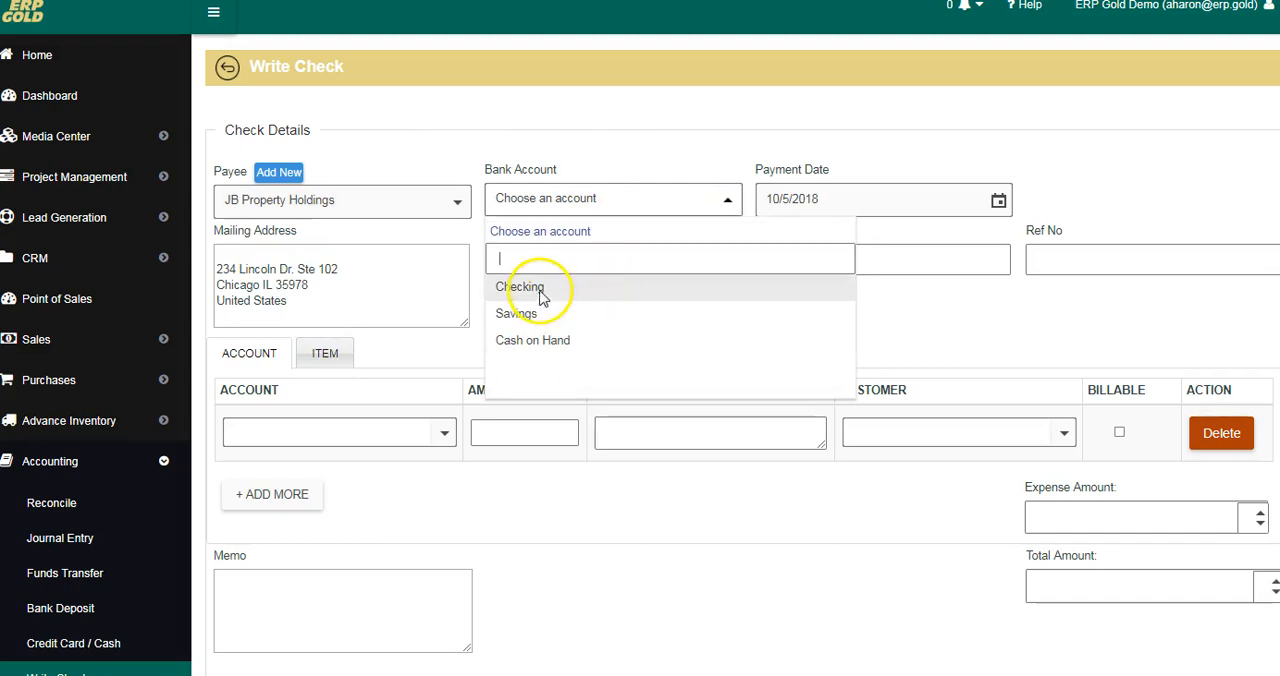
pyautogui.click(540, 297)
# Step: Set the check number to 4689 and the reference number to 4565789
pyautogui.click(818, 256)
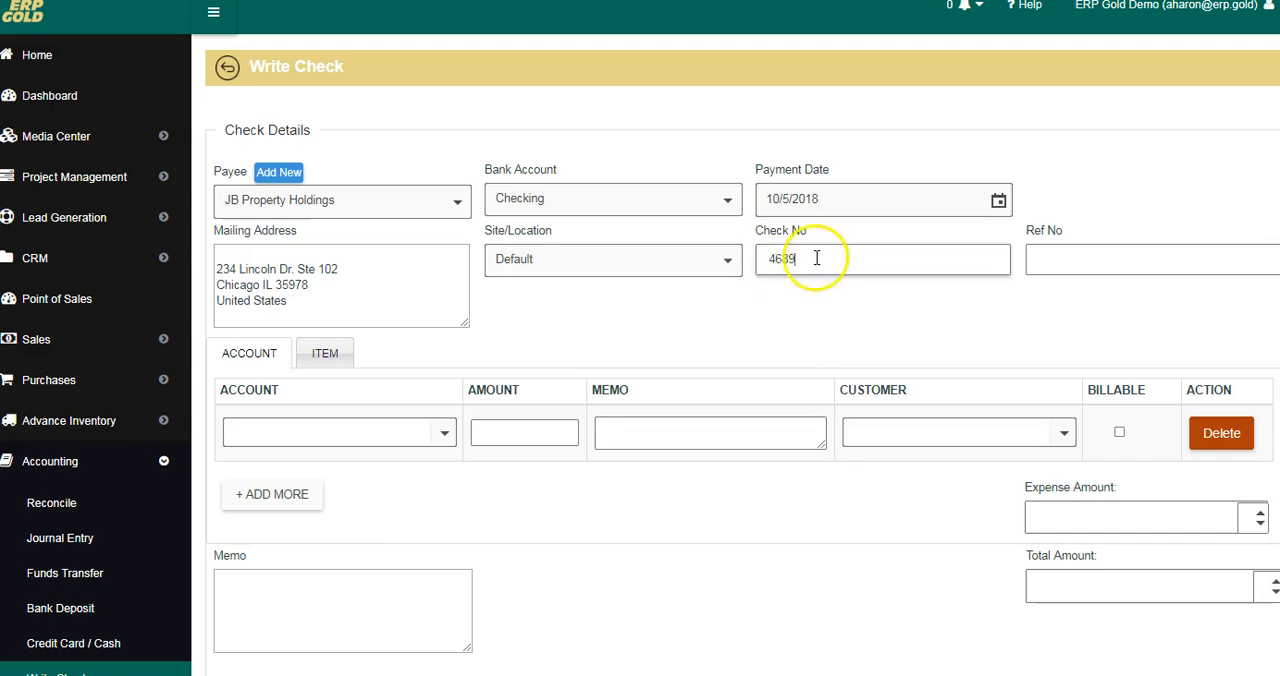
pyautogui.write('4689')
pyautogui.click(1074, 254)
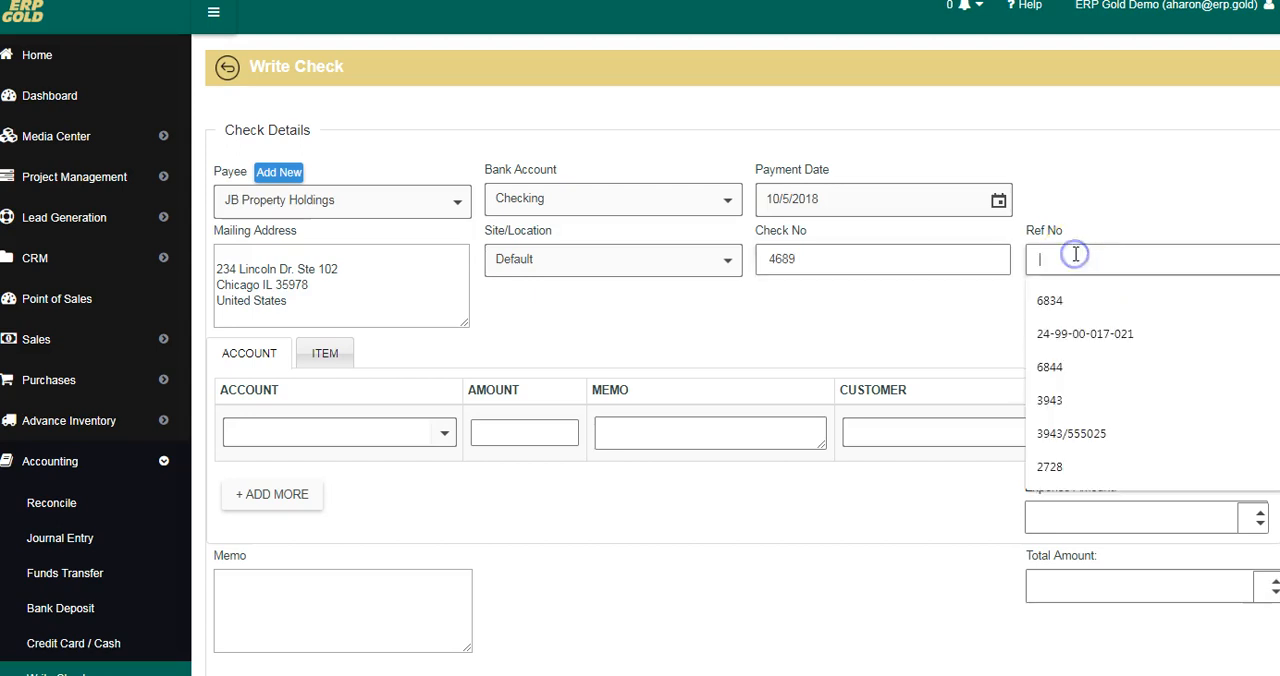
pyautogui.write('4565789')
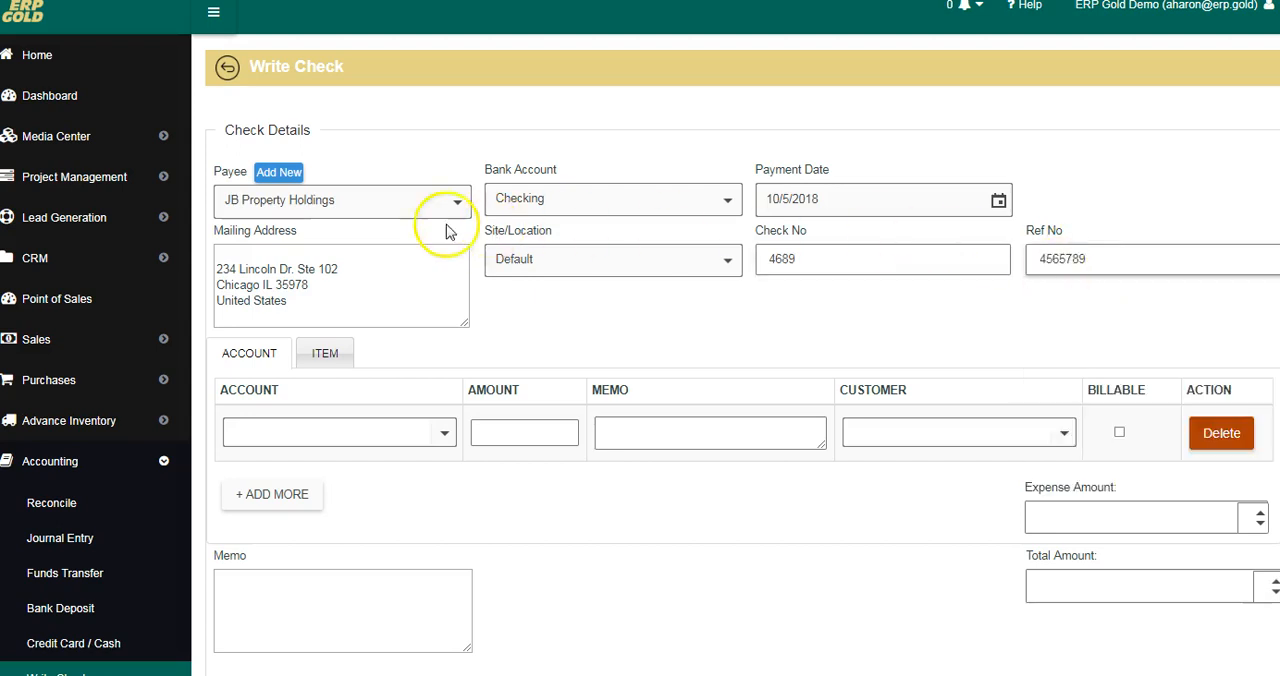
# Step: Fill the first expense line with the Rent account and an amount of 2500.00
pyautogui.click(331, 432)
pyautogui.write('ren')
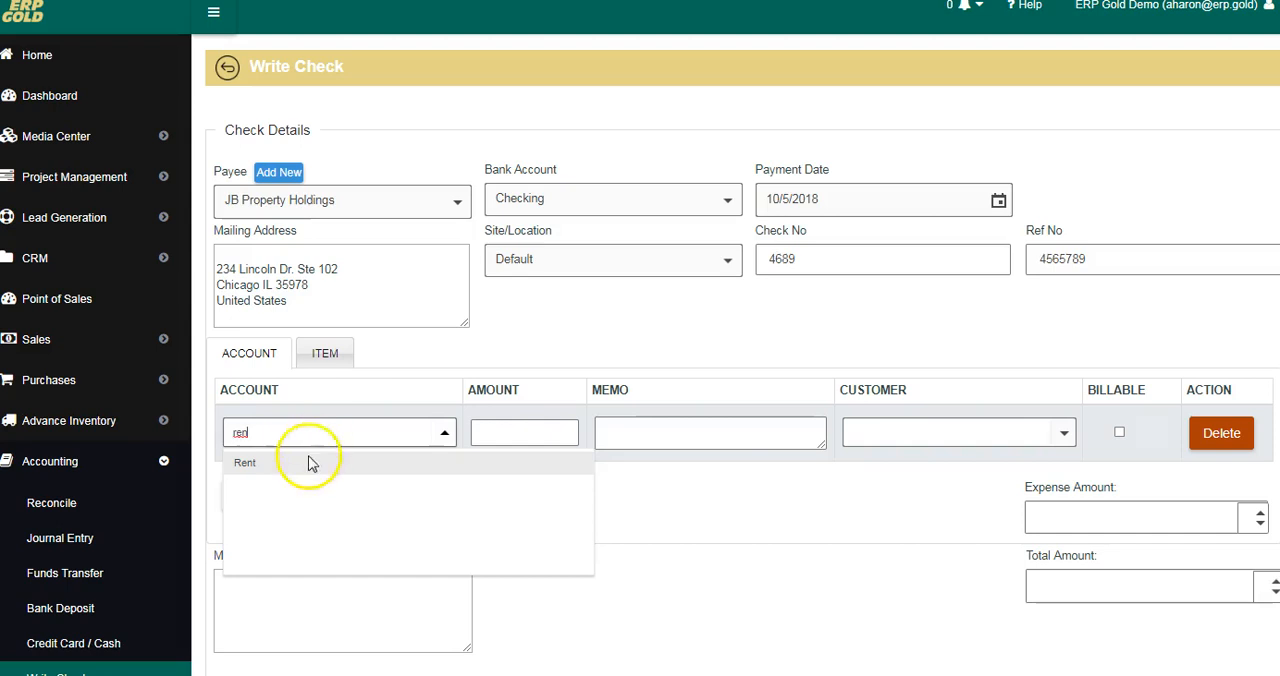
pyautogui.click(279, 463)
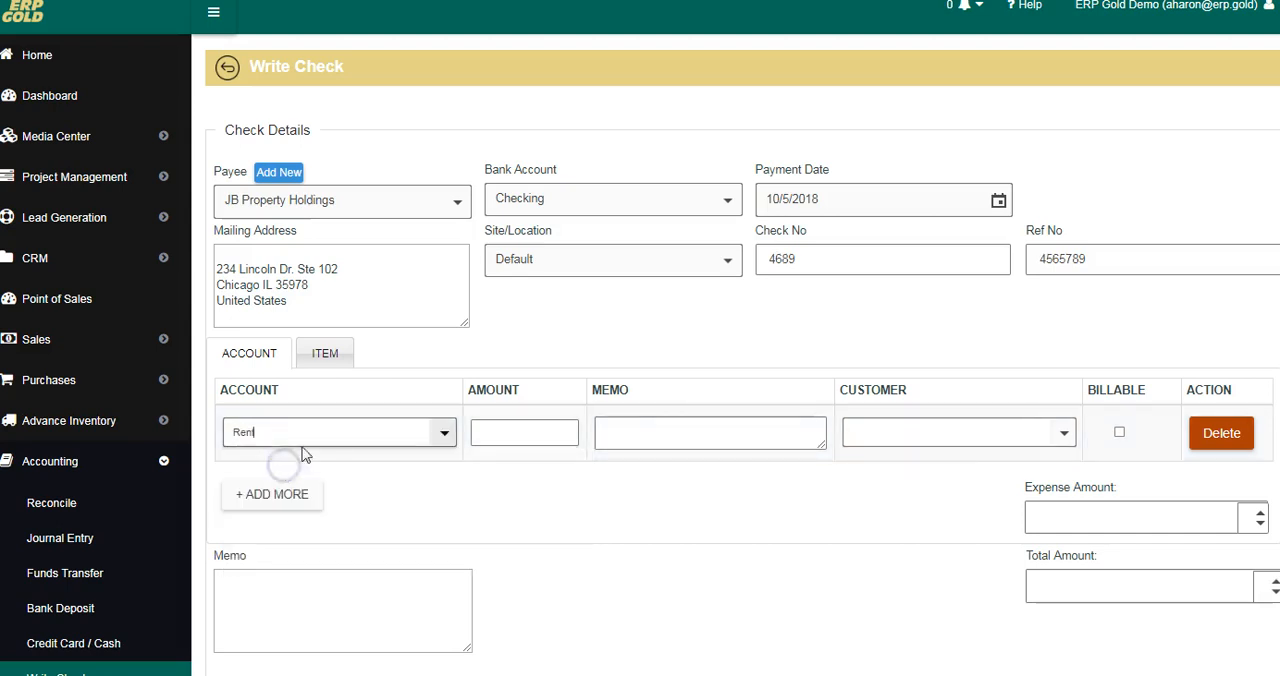
pyautogui.click(535, 432)
pyautogui.write('2500.00')
pyautogui.click(503, 553)
# Step: Save the completed check to JB Property Holdings and stay on the check form
pyautogui.scroll(-3, 517, 551)
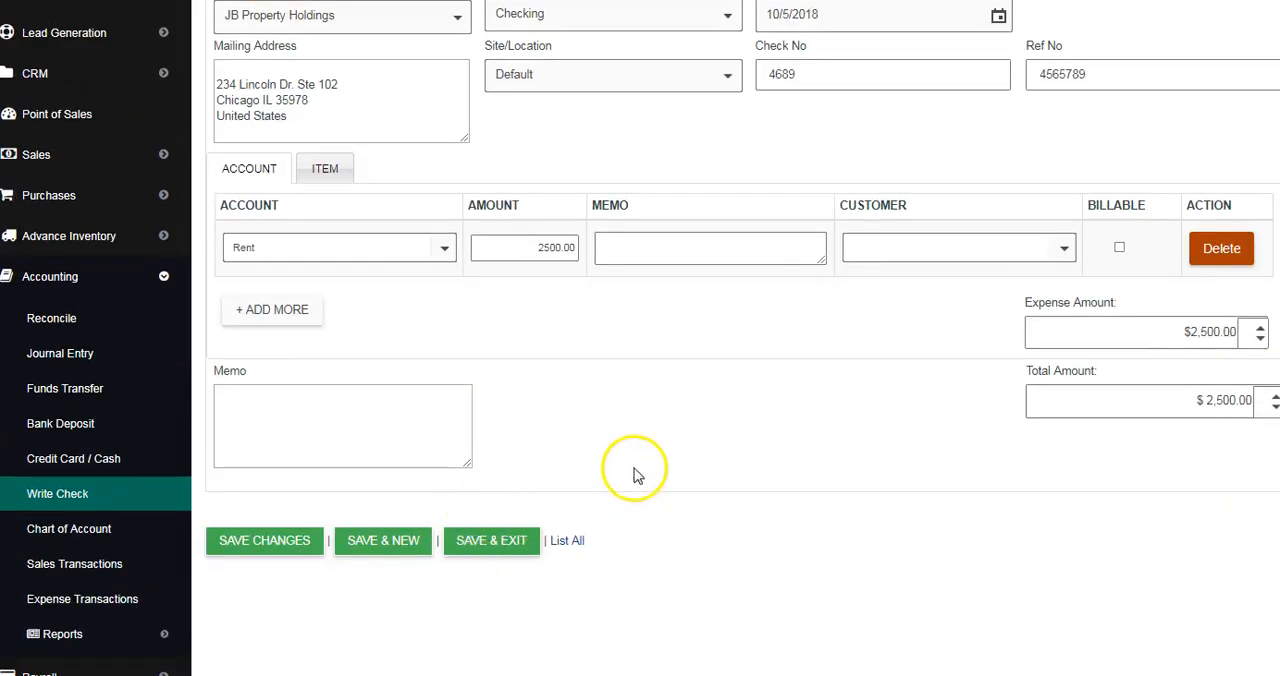
pyautogui.click(266, 542)
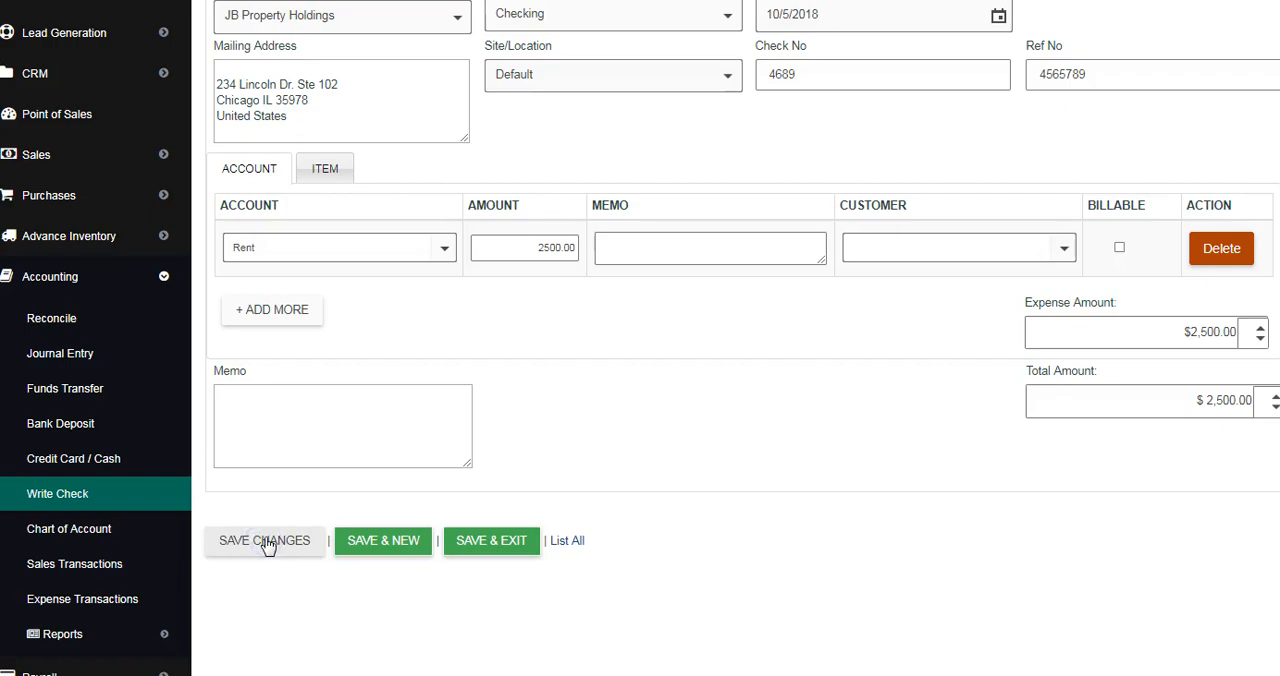
pyautogui.scroll(-1, 575, 446)
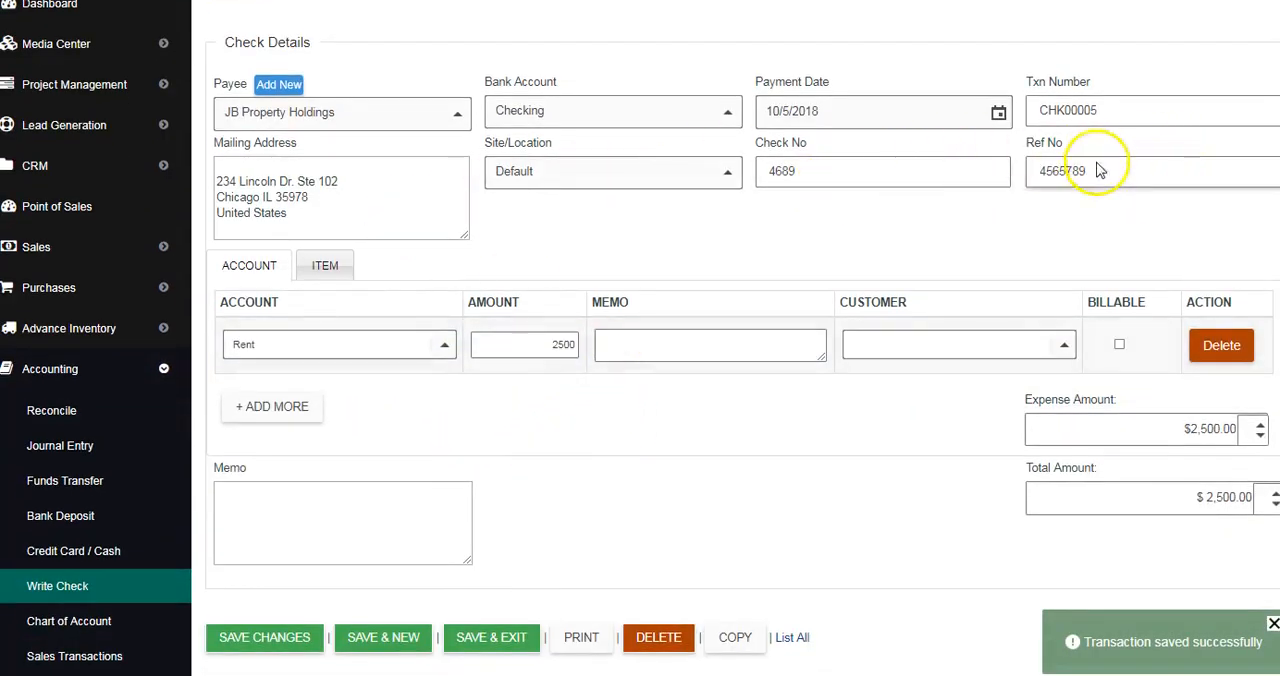
# Step: Print the saved check, choosing the Canon MF410 Series UFR II as the print destination
pyautogui.scroll(-1, 610, 340)
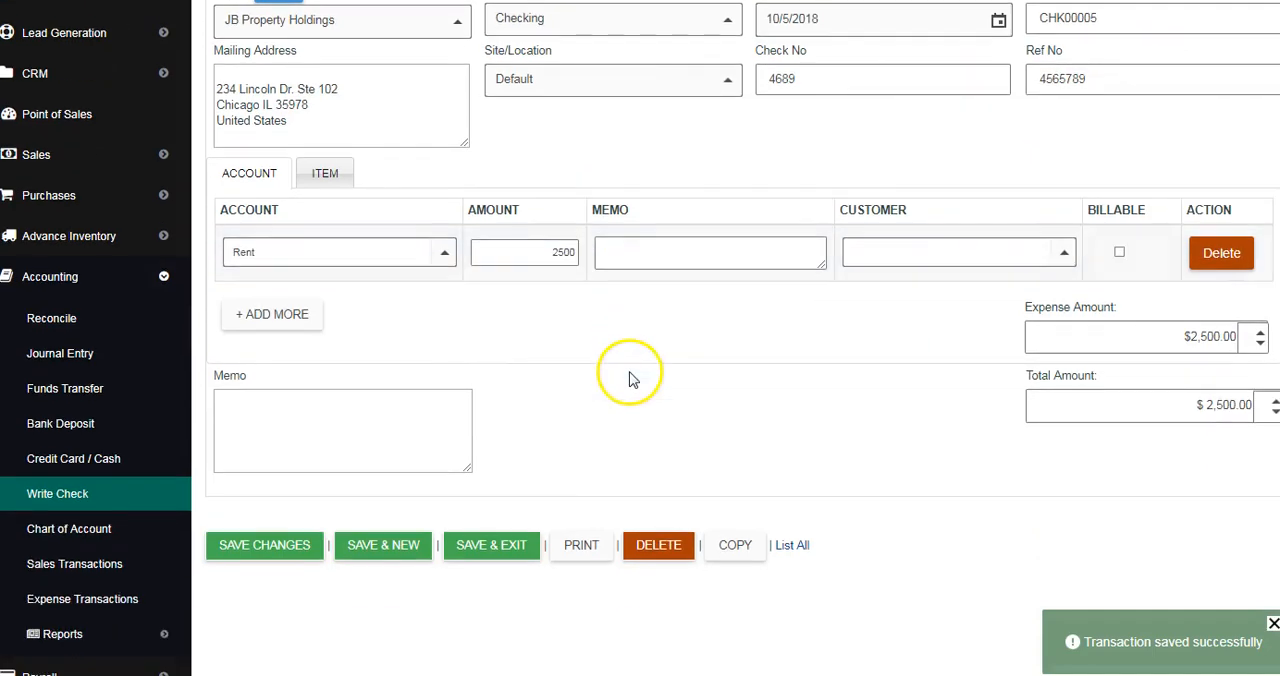
pyautogui.click(571, 549)
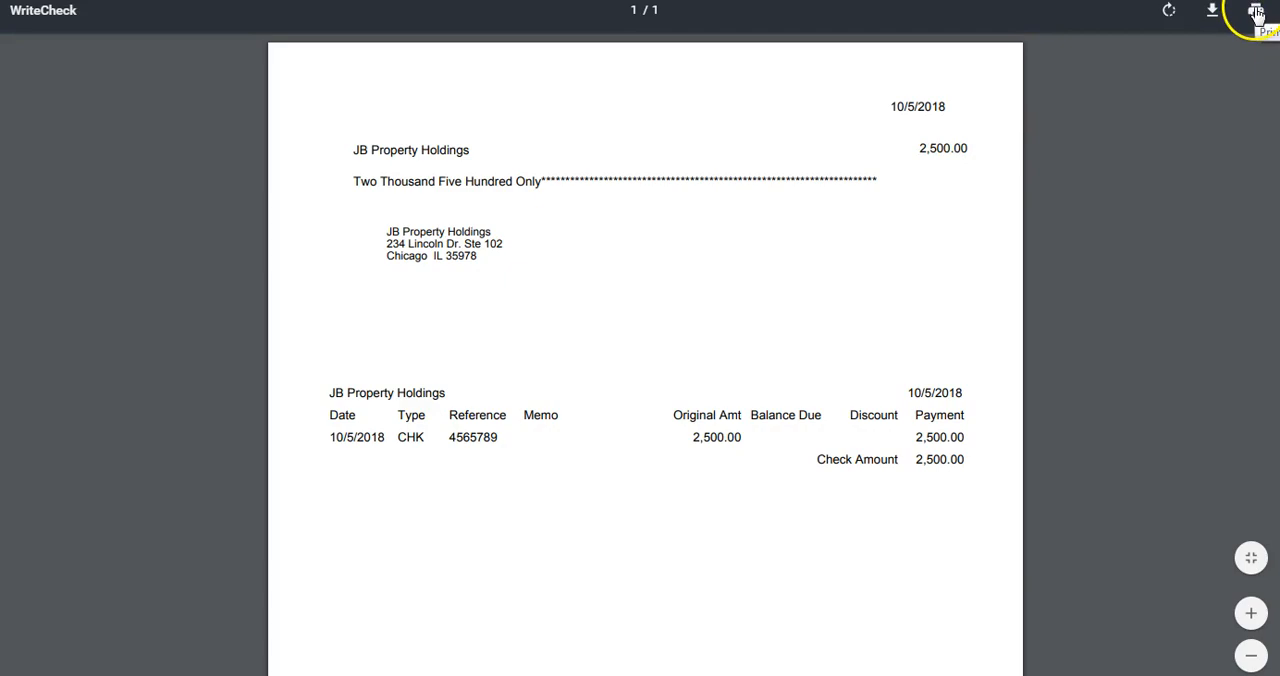
pyautogui.click(1256, 12)
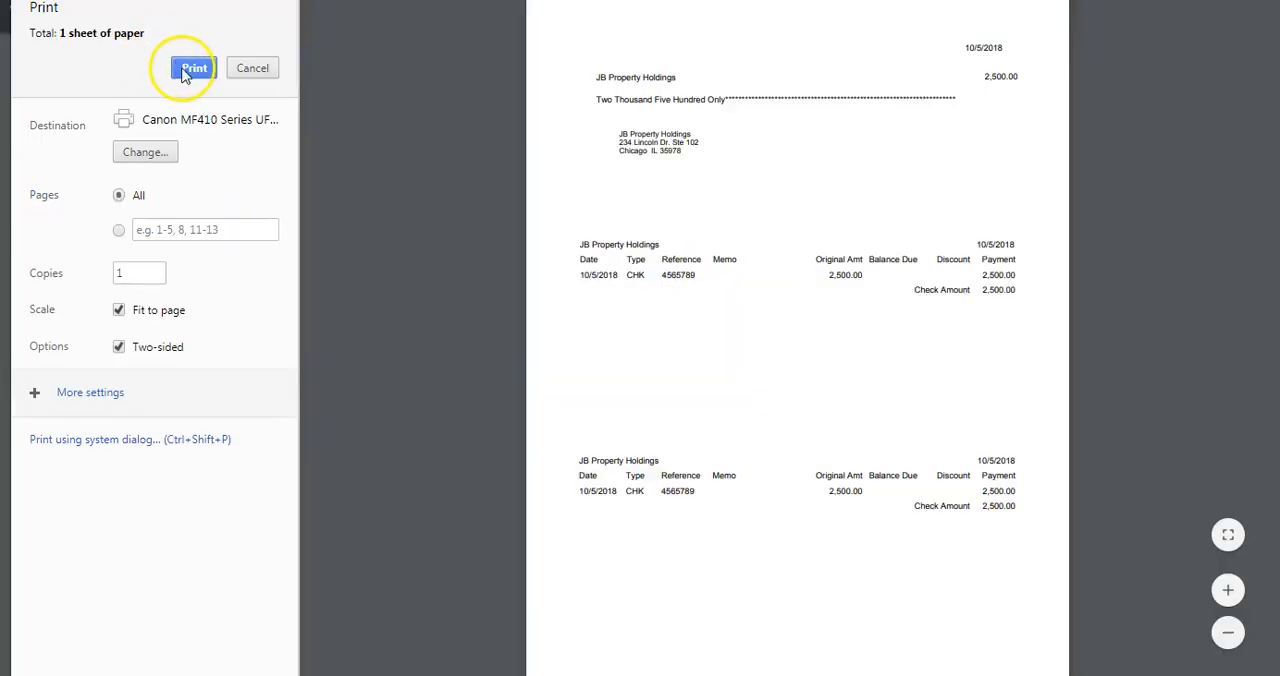
pyautogui.click(163, 154)
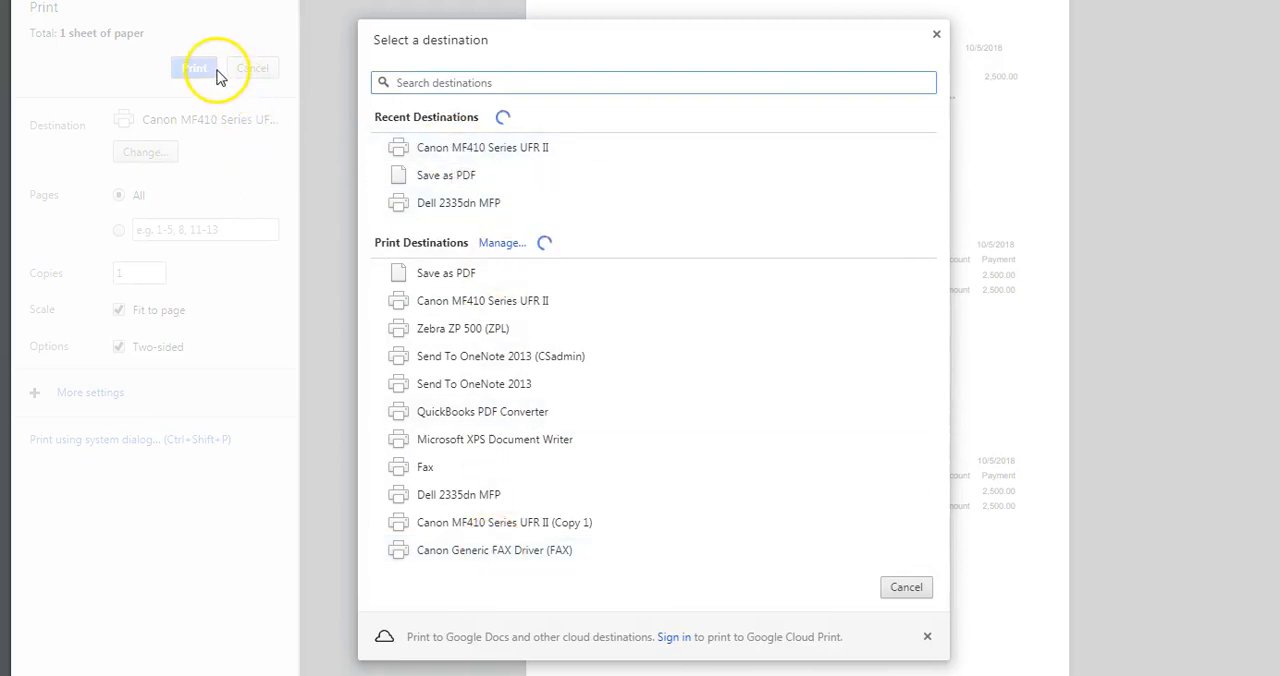
pyautogui.click(420, 148)
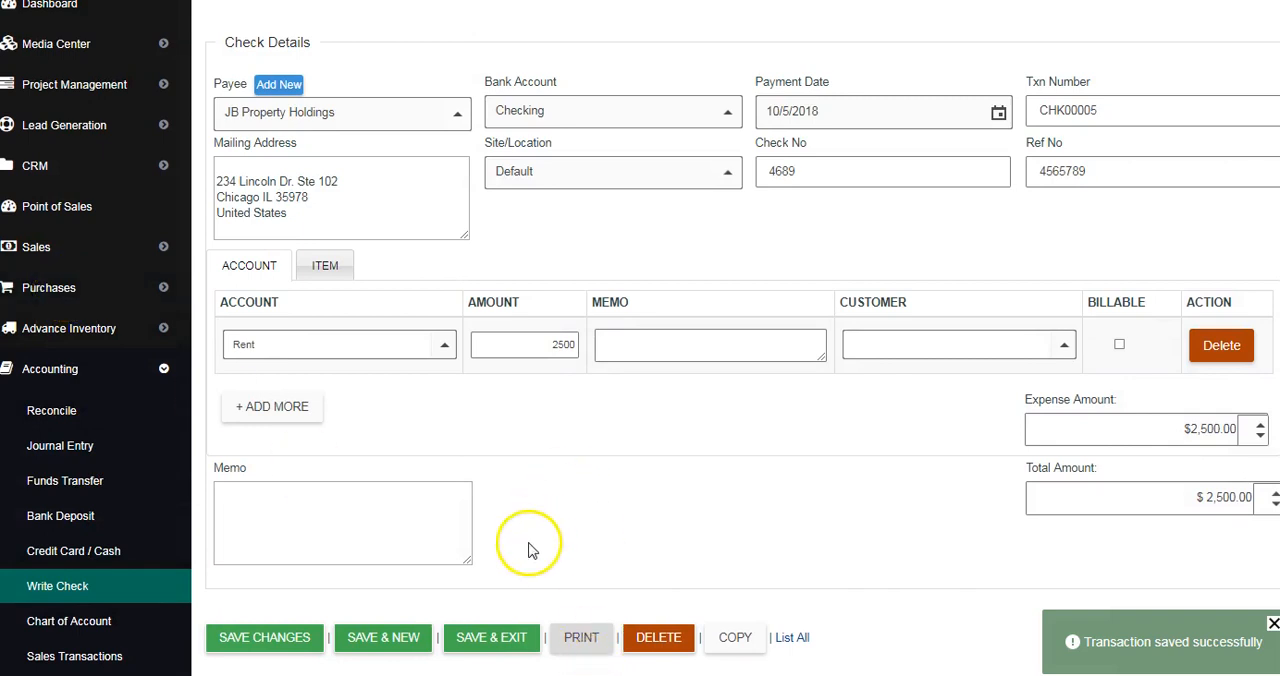
# Step: Start a new bill payment under Purchases and choose JB Property Holdings as the vendor
pyautogui.click(48, 288)
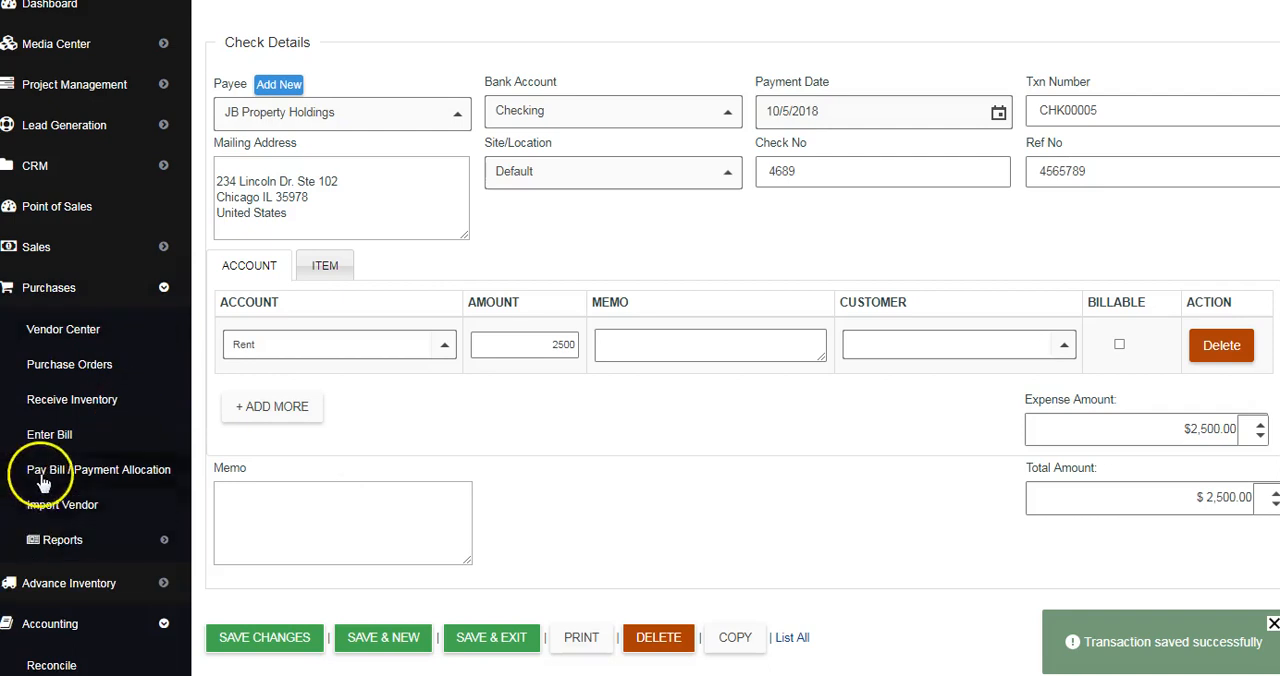
pyautogui.click(77, 475)
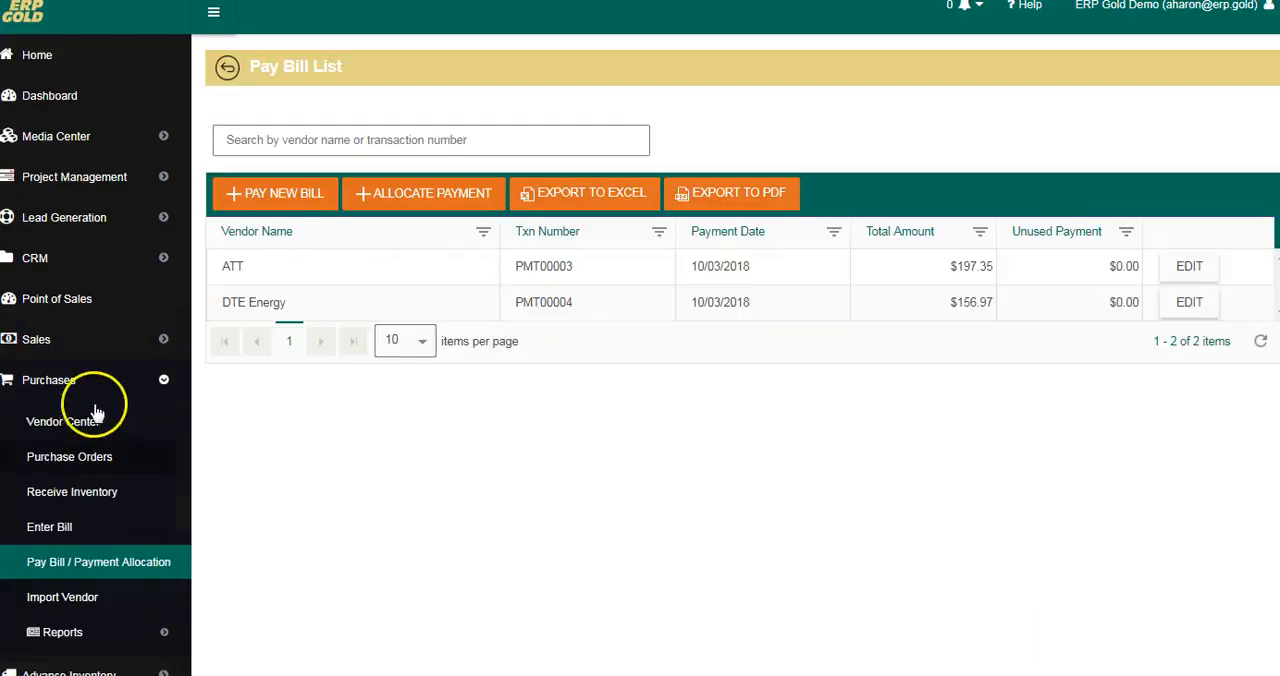
pyautogui.click(283, 194)
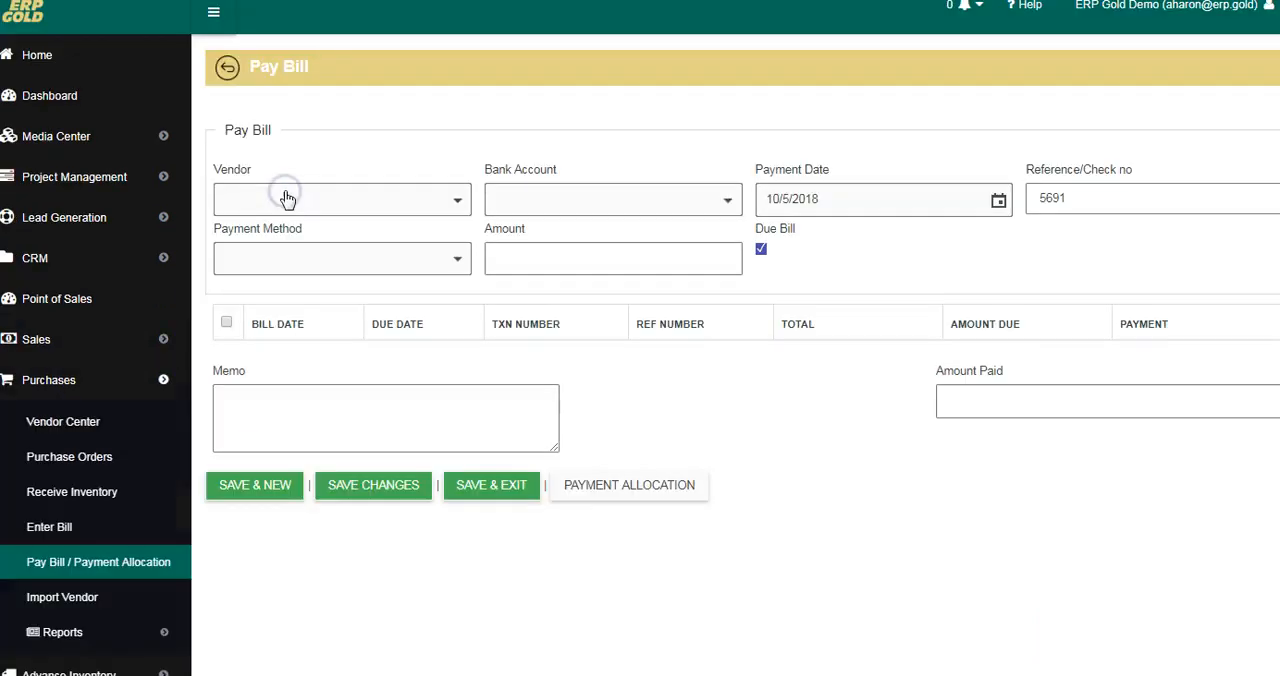
pyautogui.click(461, 200)
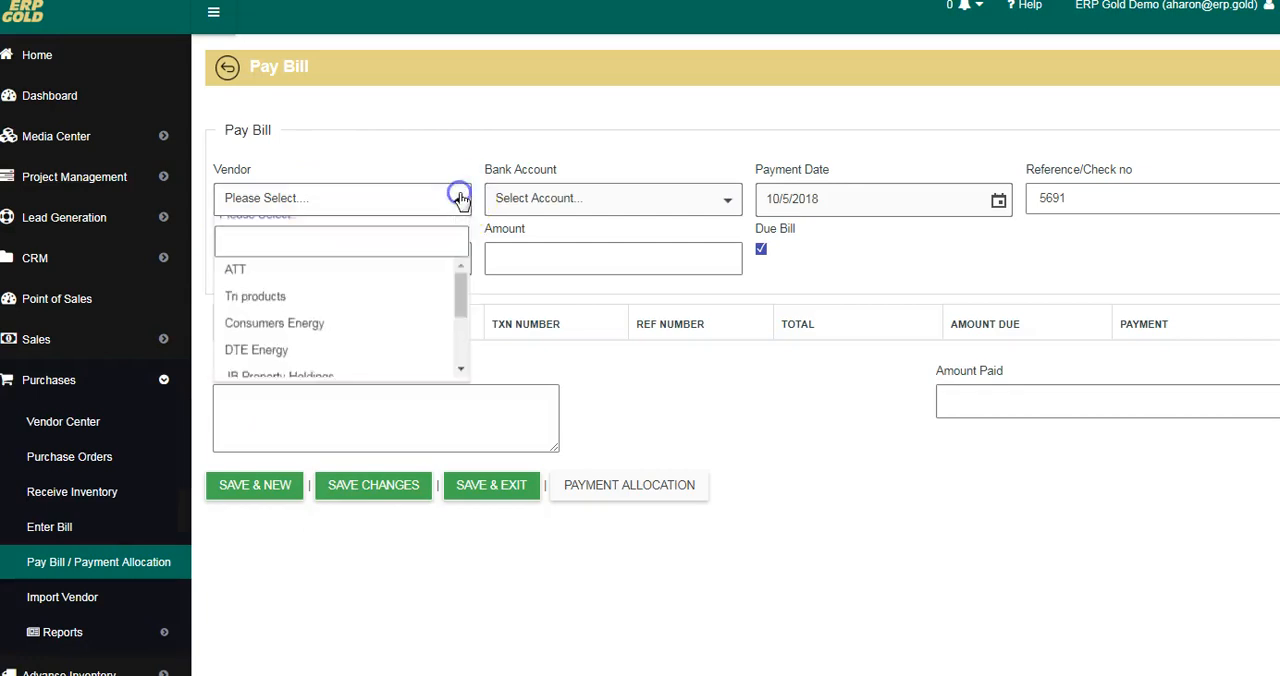
pyautogui.click(311, 393)
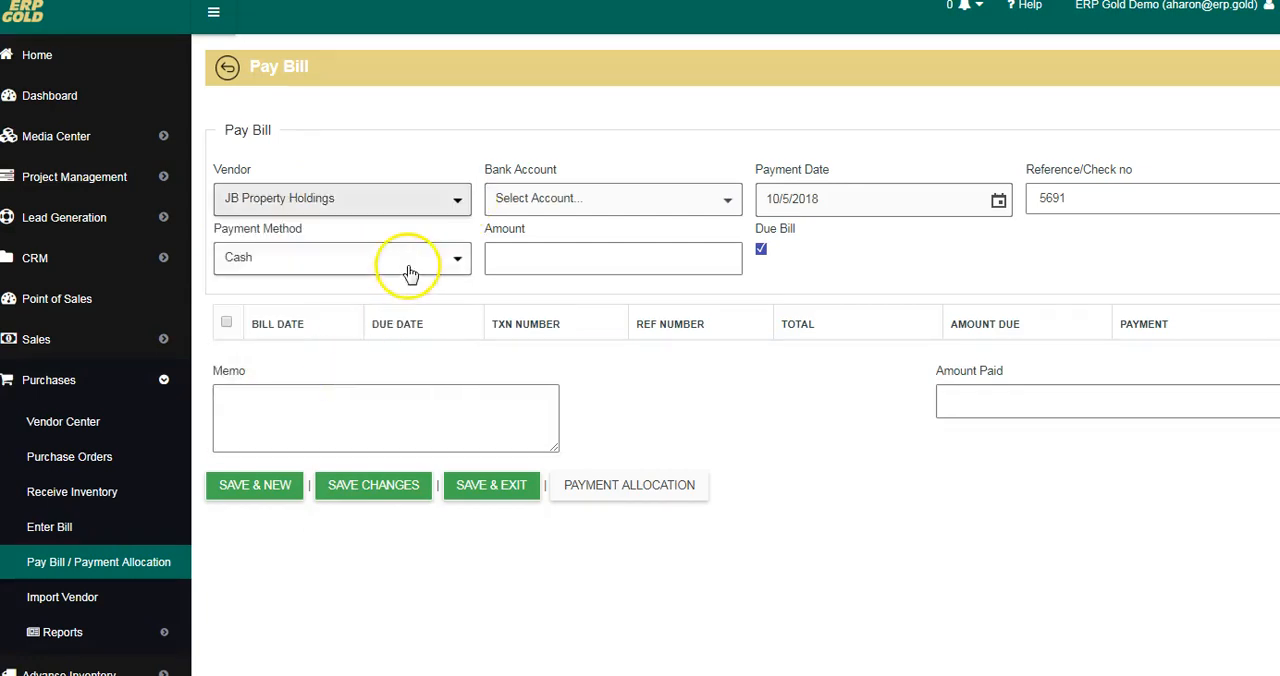
# Step: Set the JB Property Holdings payment to Check from the Checking account, turn off Due Bill, and return to the bill payment list without saving
pyautogui.click(451, 259)
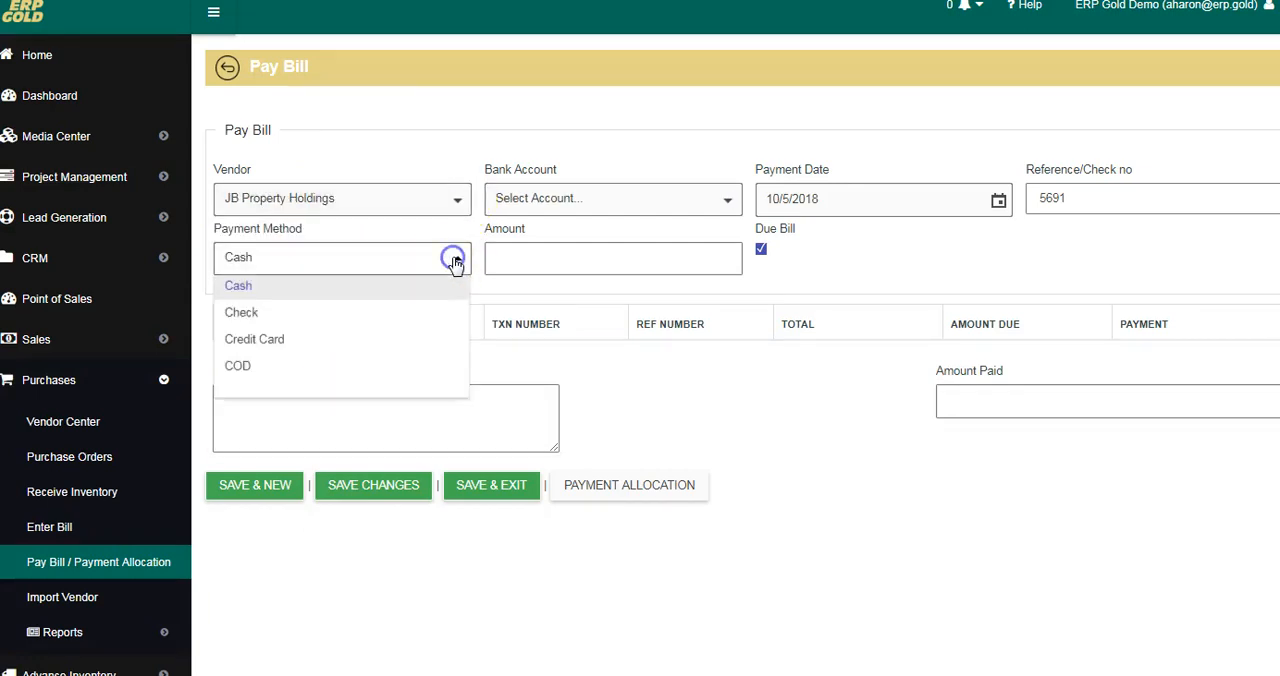
pyautogui.click(270, 318)
pyautogui.click(731, 202)
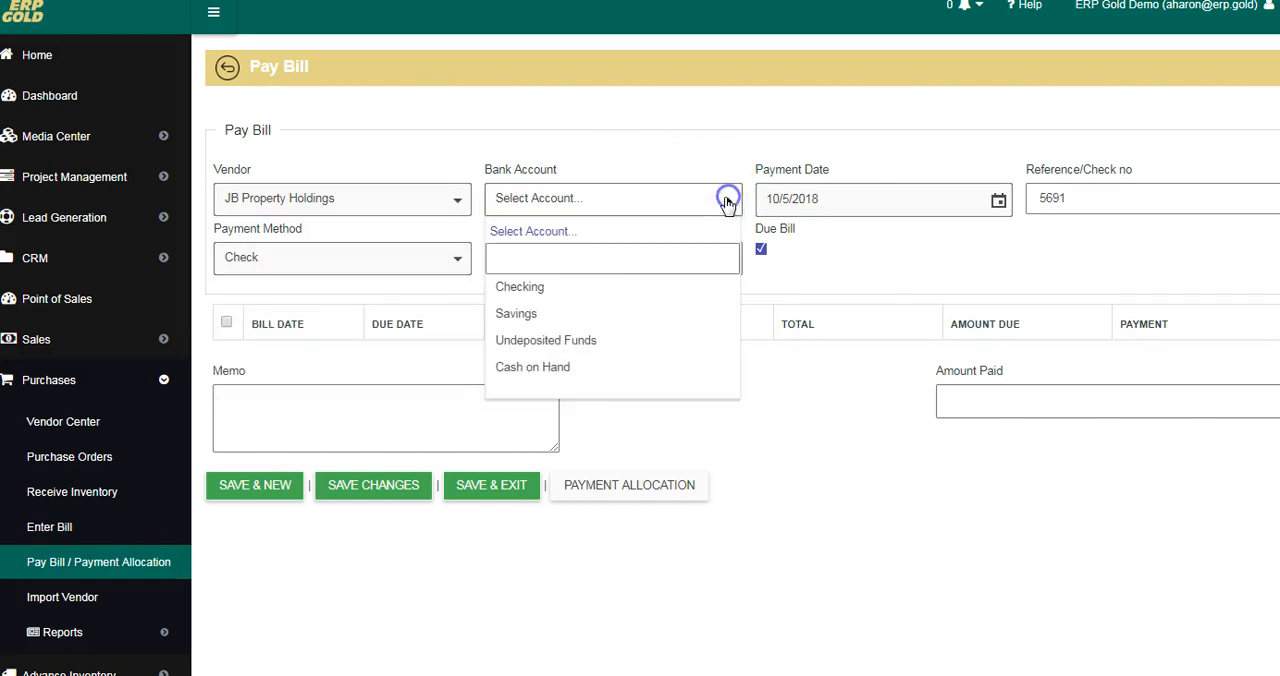
pyautogui.click(575, 287)
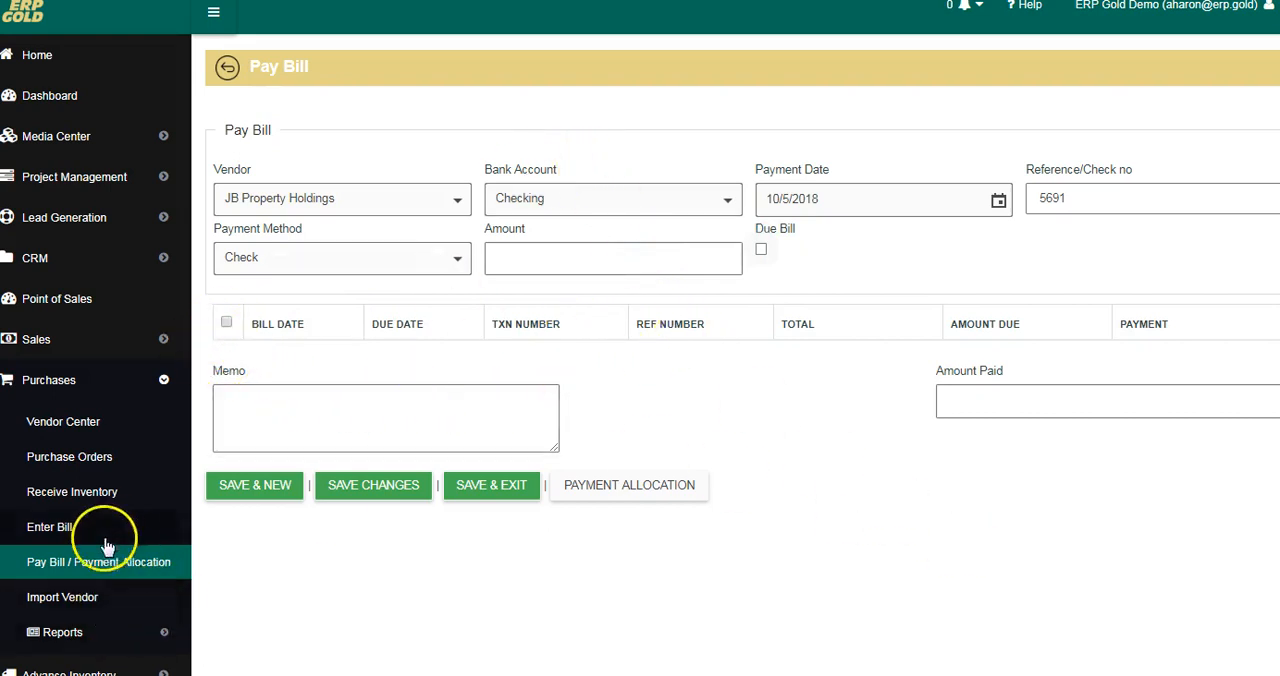
pyautogui.click(226, 70)
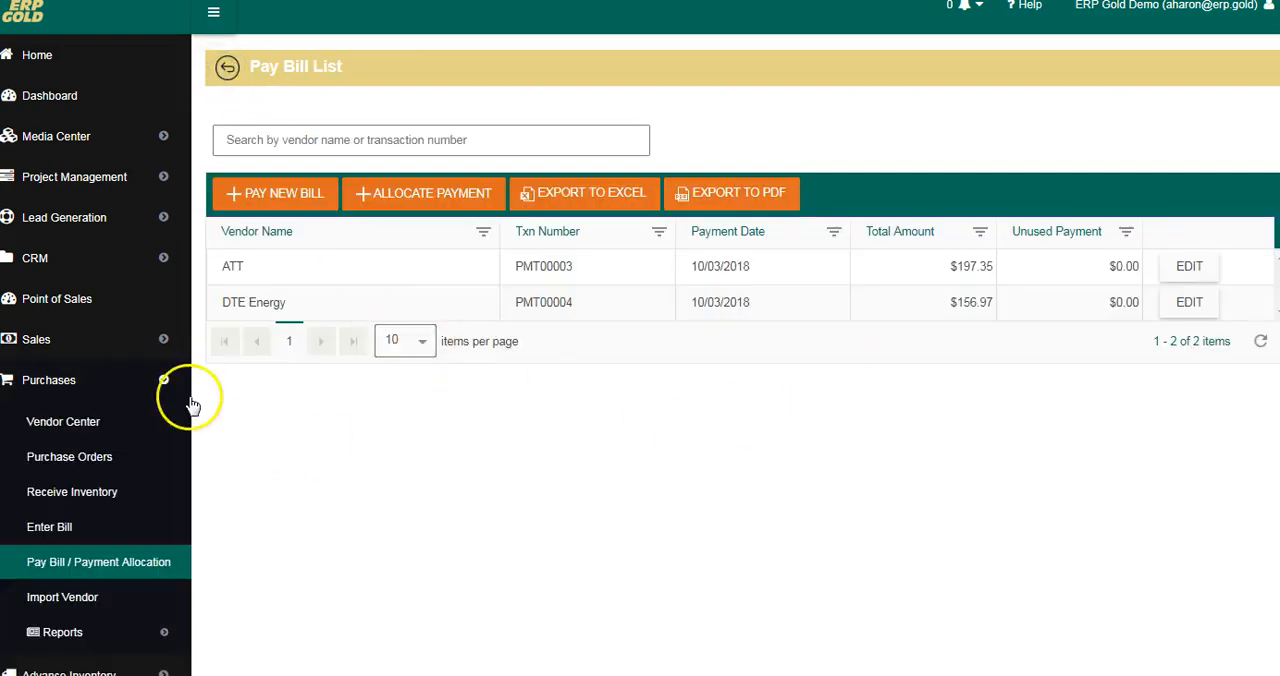
# Step: Start a new bill payment for the vendor ATT with Check as payment method and Checking as bank account
pyautogui.click(267, 205)
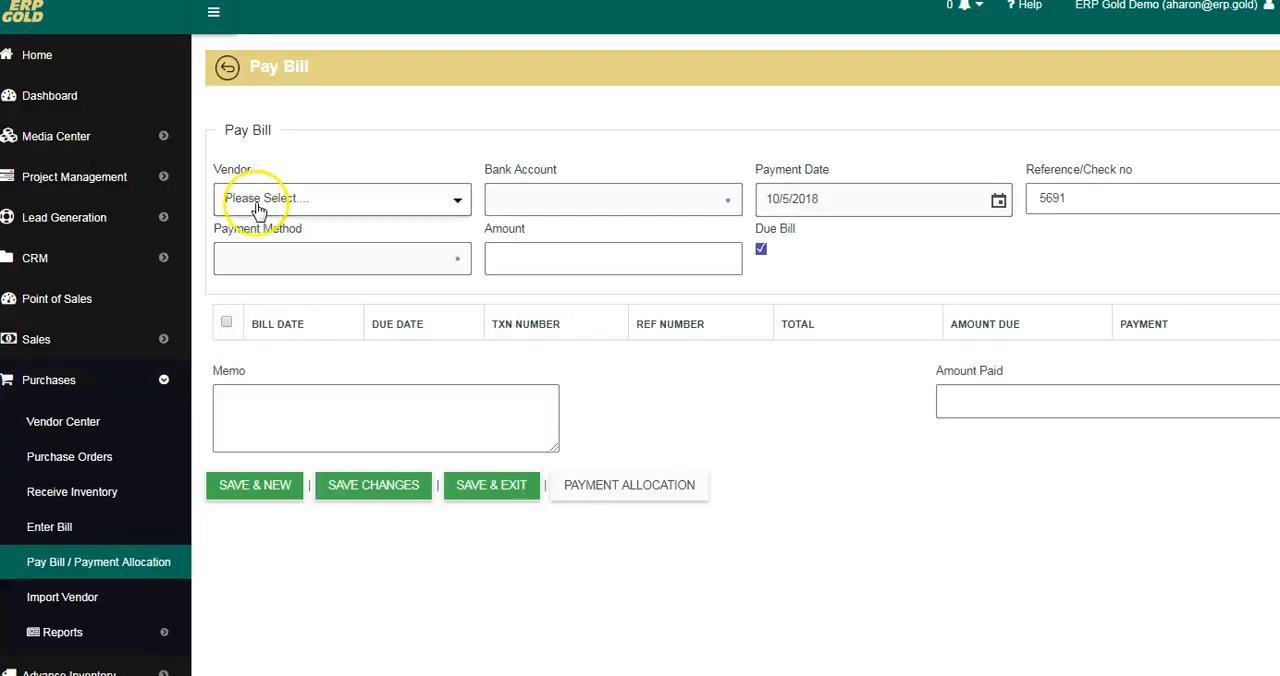
pyautogui.click(458, 203)
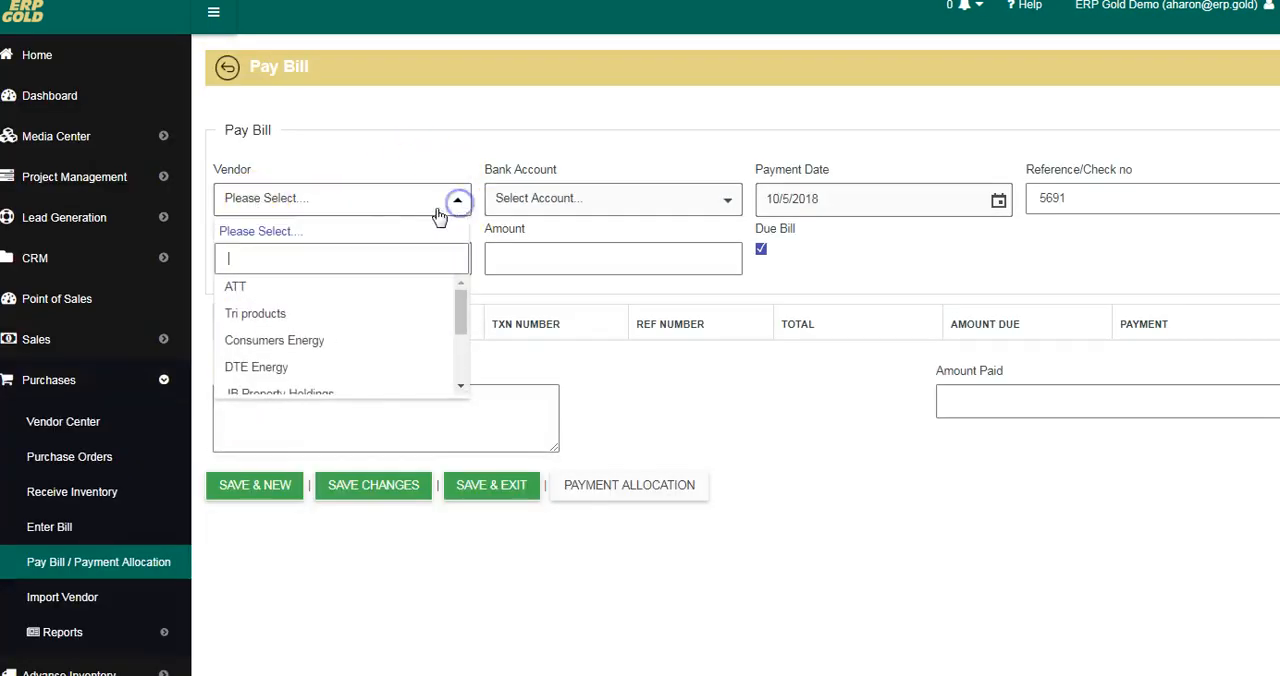
pyautogui.click(257, 289)
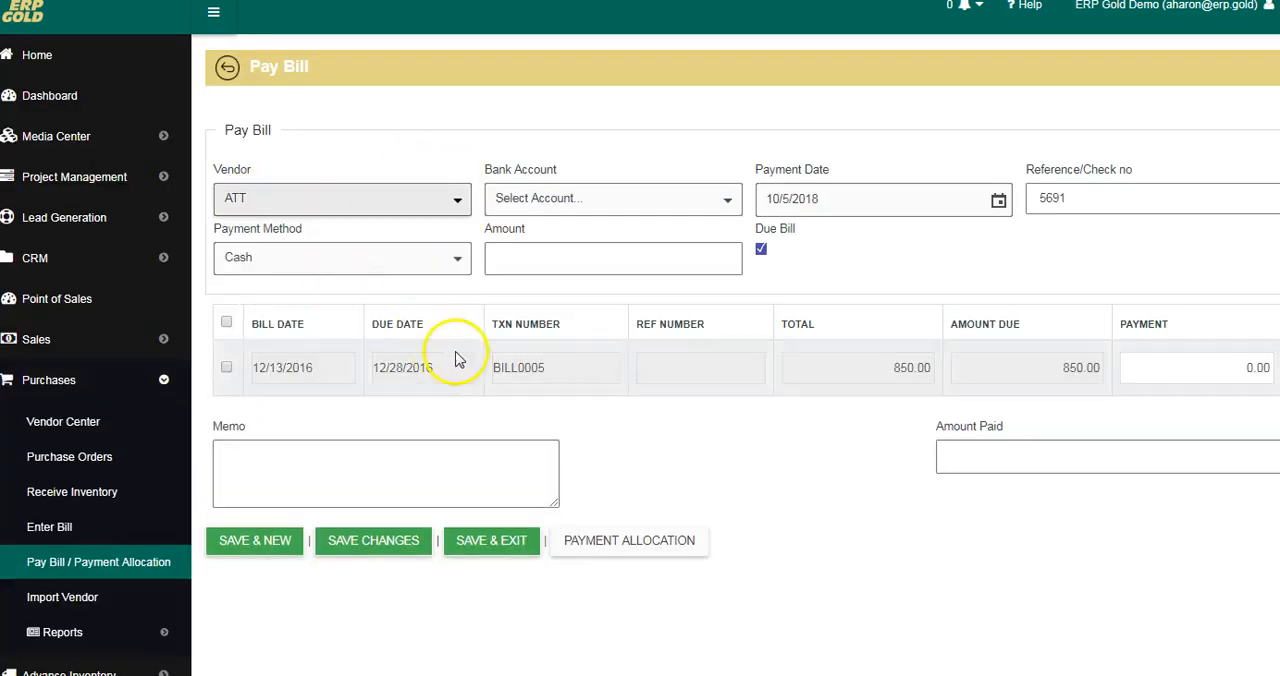
pyautogui.click(457, 258)
pyautogui.click(363, 316)
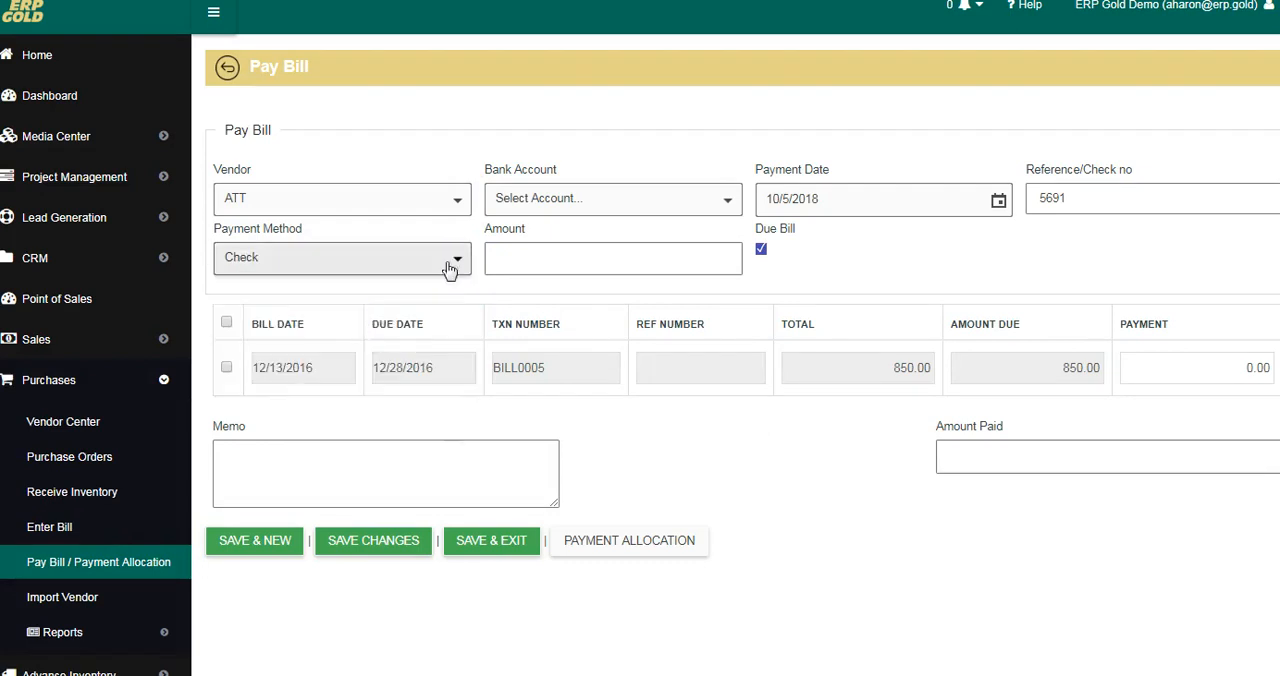
pyautogui.click(727, 200)
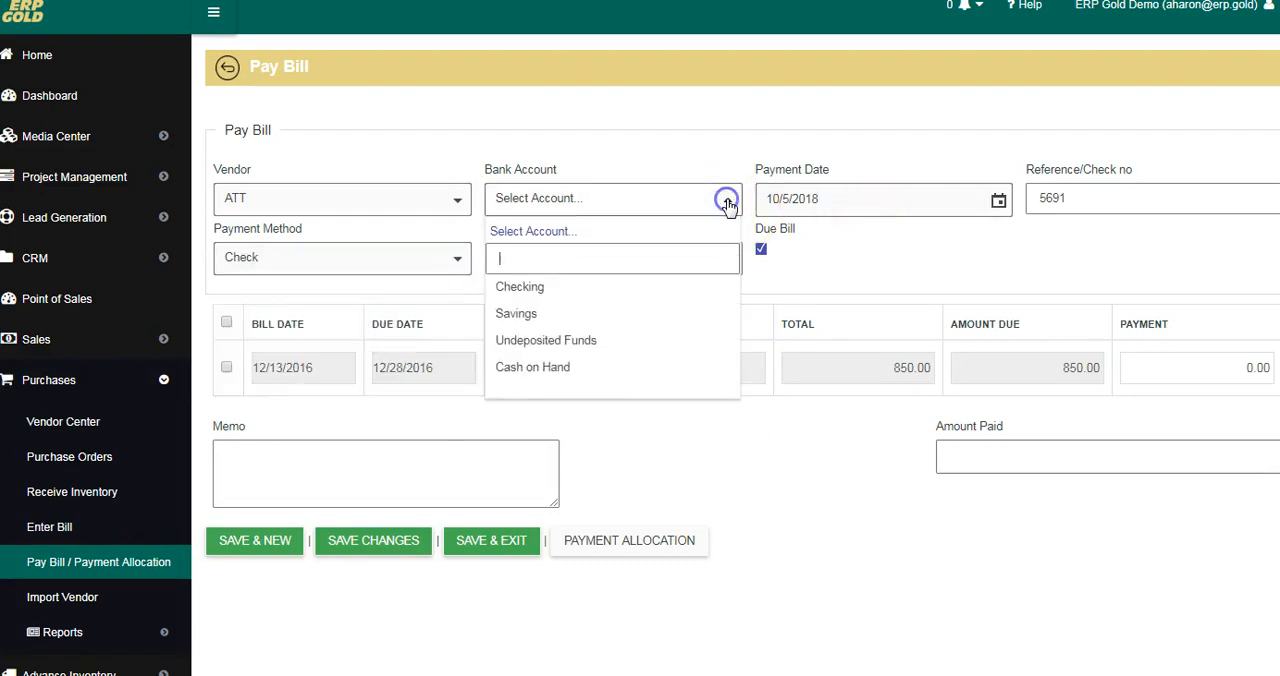
pyautogui.click(578, 287)
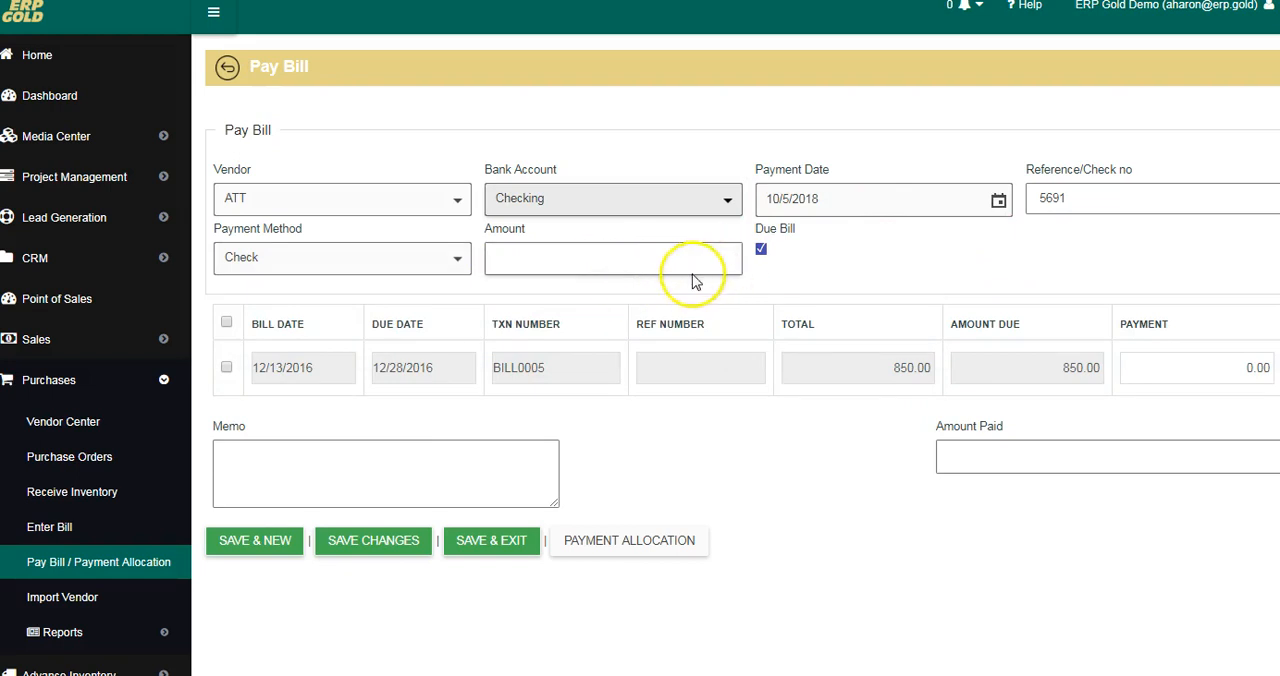
# Step: Turn off the Due Bill option and select ATT's bill BILL0005 for payment
pyautogui.click(764, 249)
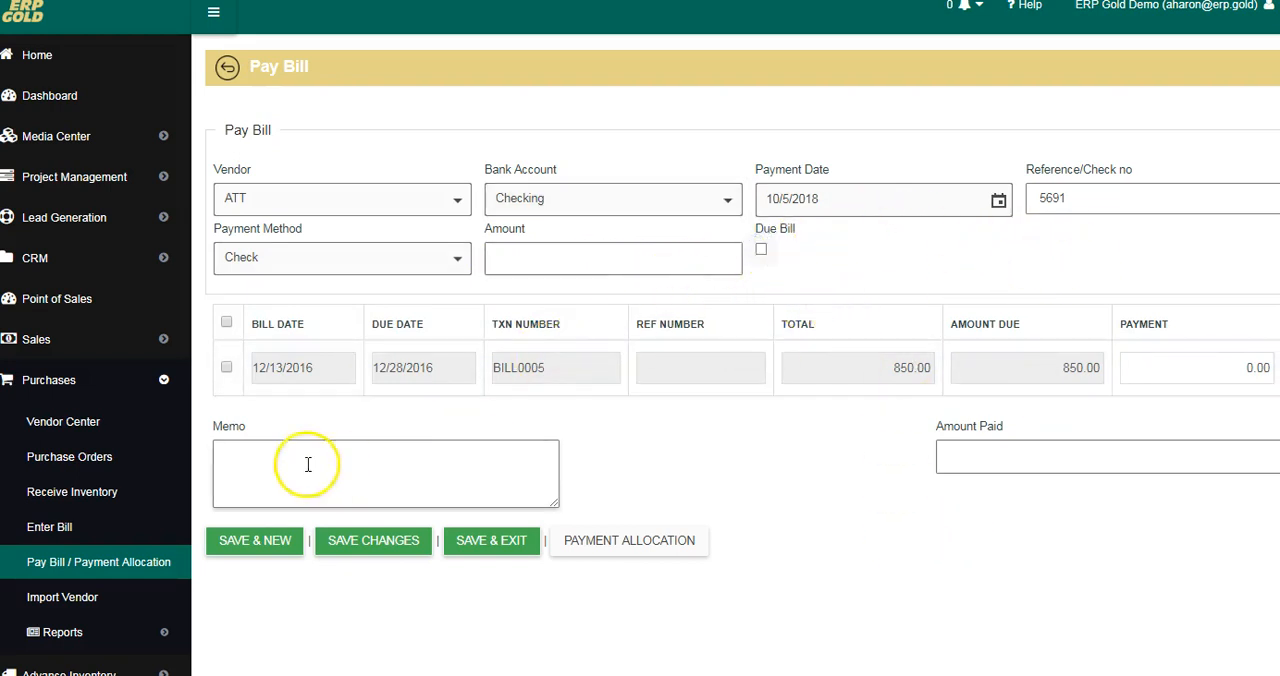
pyautogui.click(226, 369)
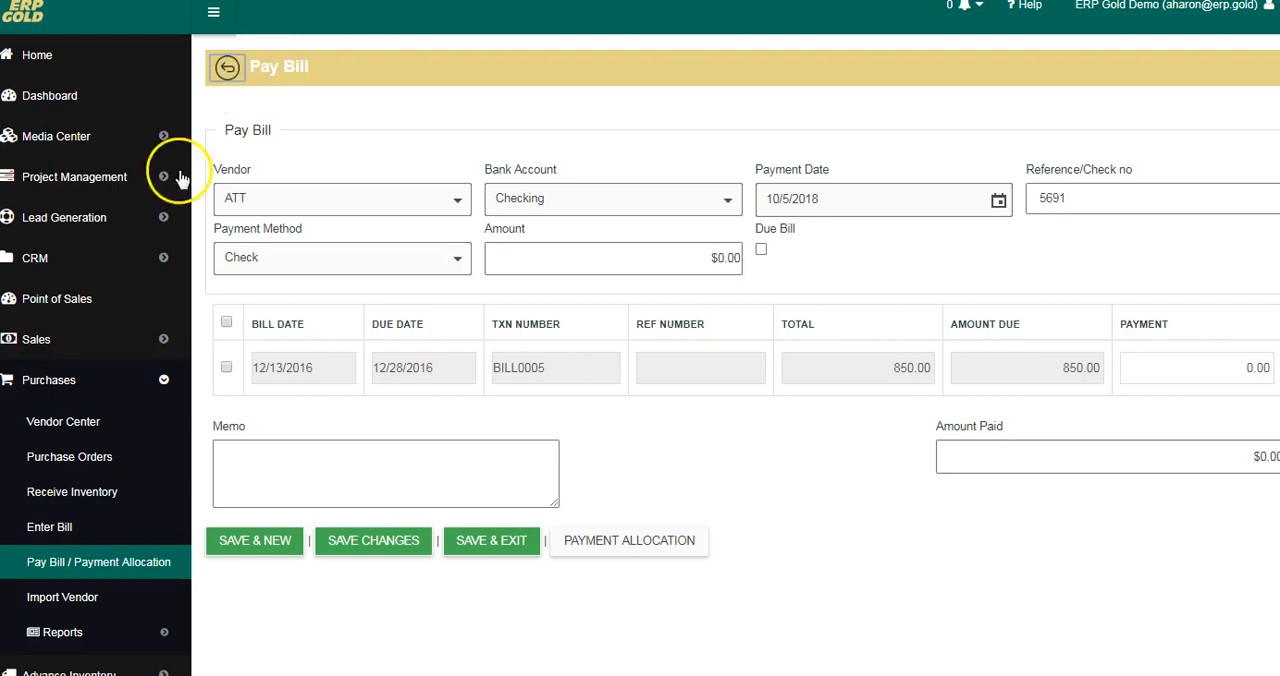
# Step: Start a new check under Accounting and choose D.A. Alexander & CO, .INC as the payee
pyautogui.scroll(-3, 157, 260)
pyautogui.click(64, 445)
pyautogui.scroll(-2, 77, 472)
pyautogui.click(75, 476)
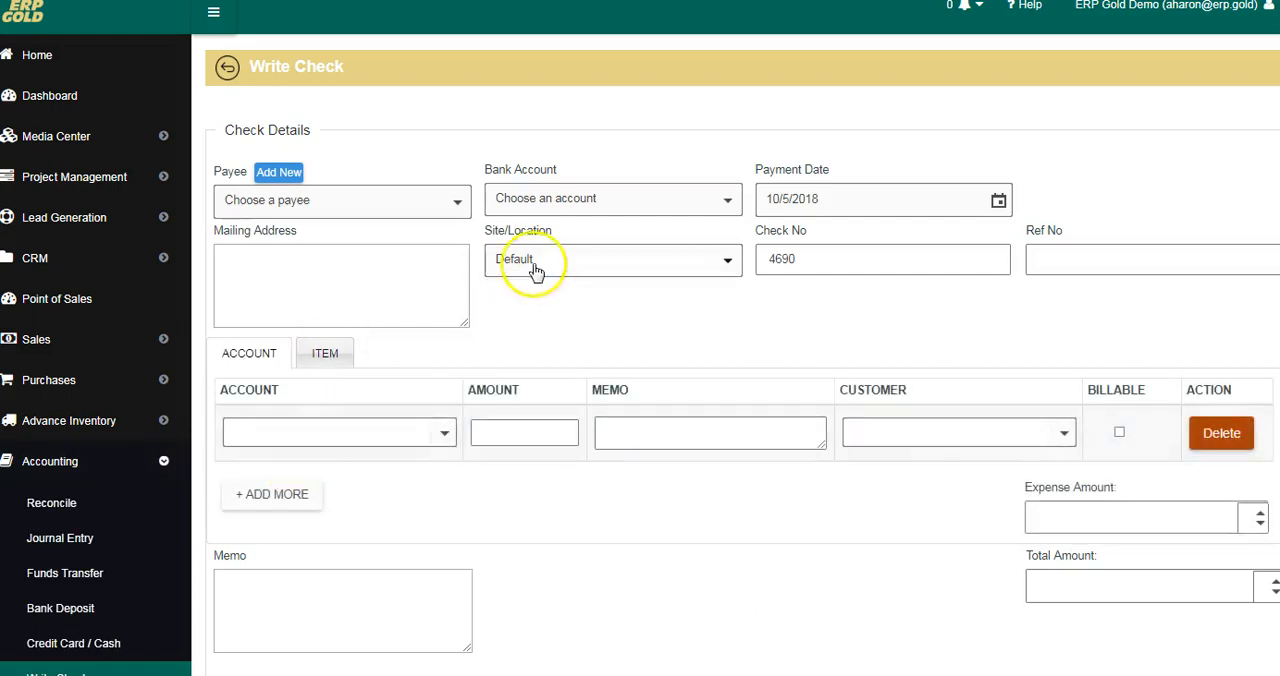
pyautogui.click(455, 204)
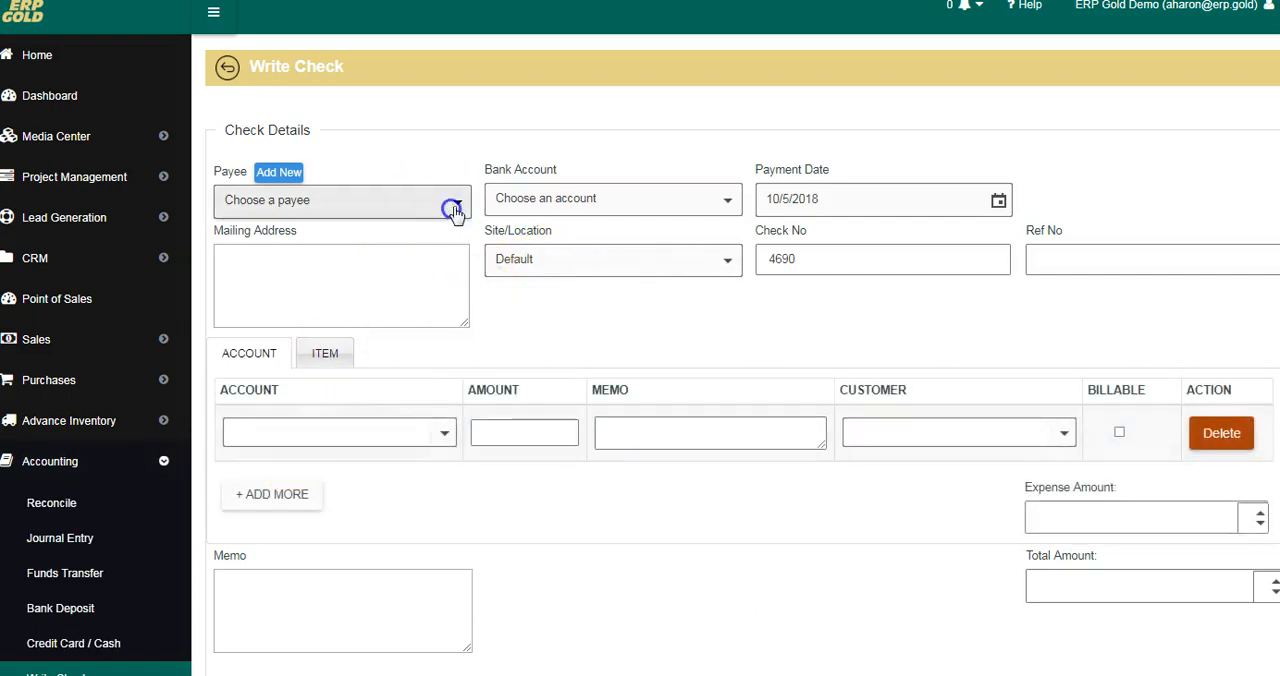
pyautogui.scroll(-5, 380, 340)
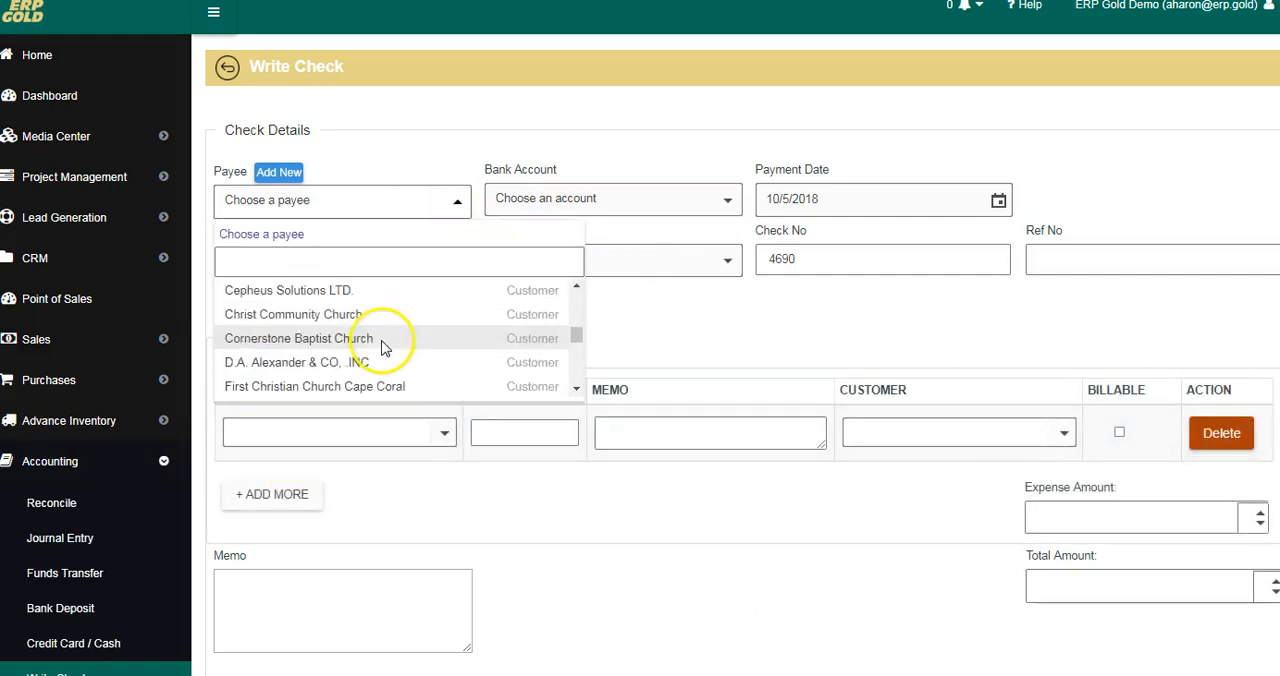
pyautogui.click(338, 349)
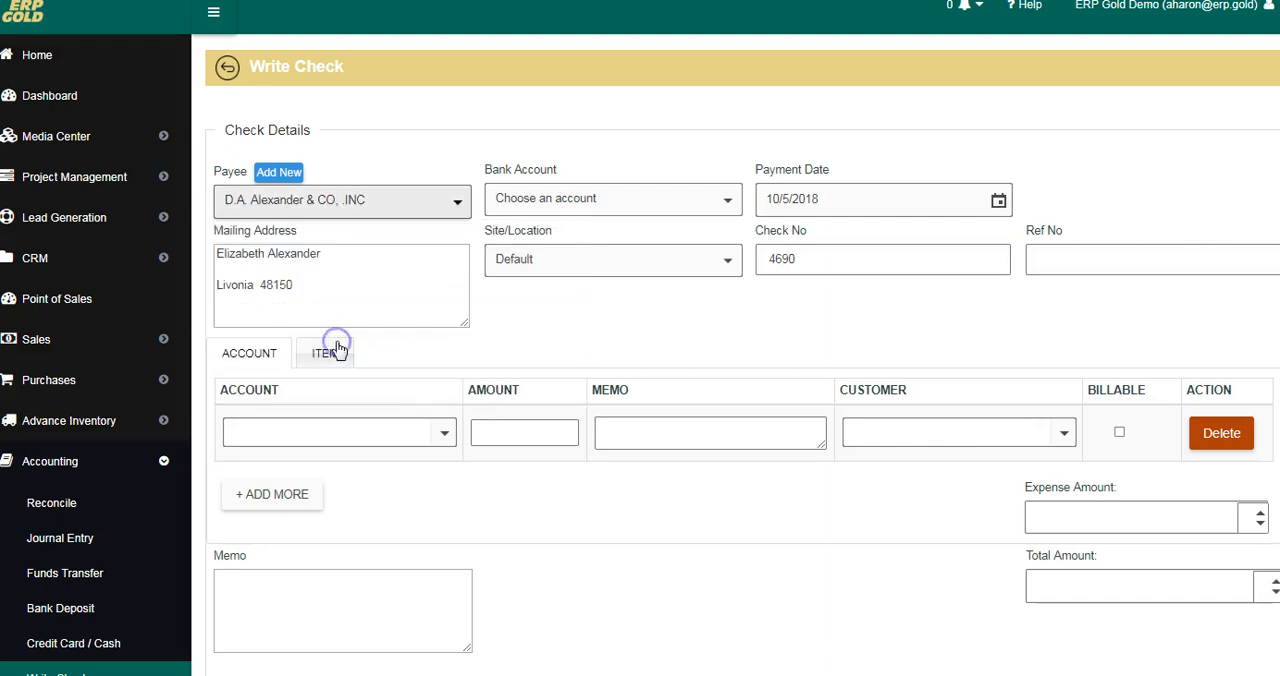
# Step: Set the check's bank account to Checking and go through the check number and reference number fields without changing them
pyautogui.click(716, 198)
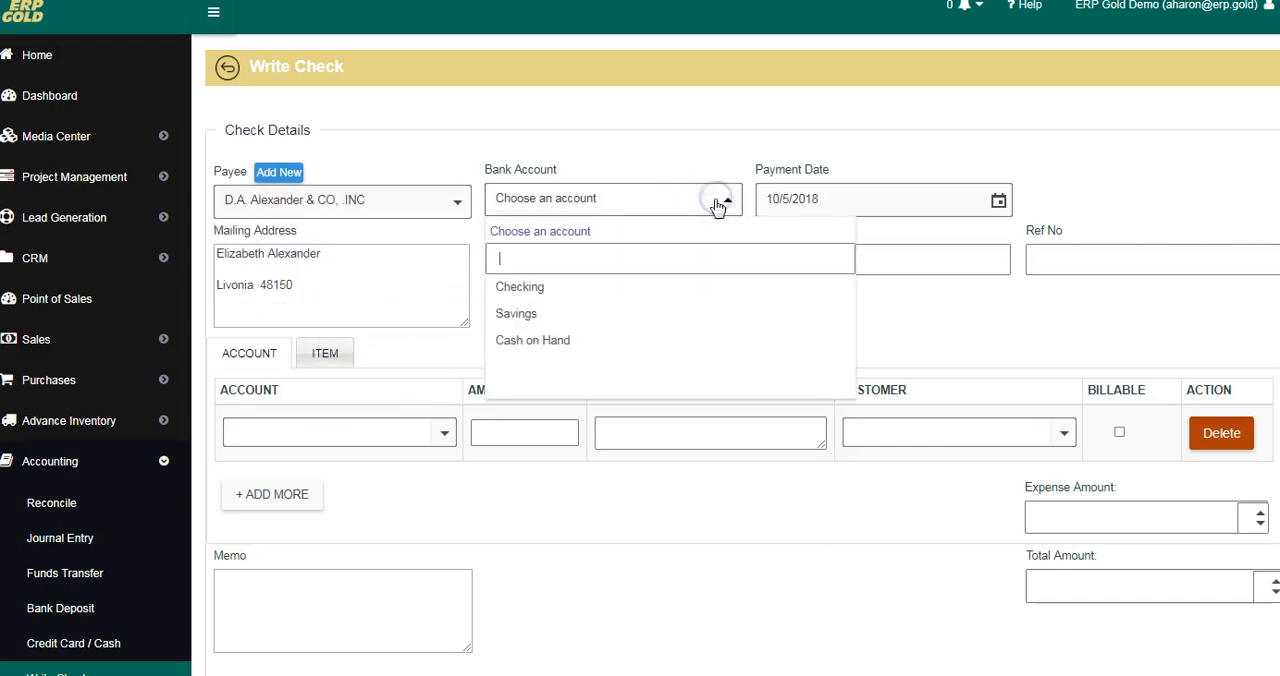
pyautogui.click(549, 289)
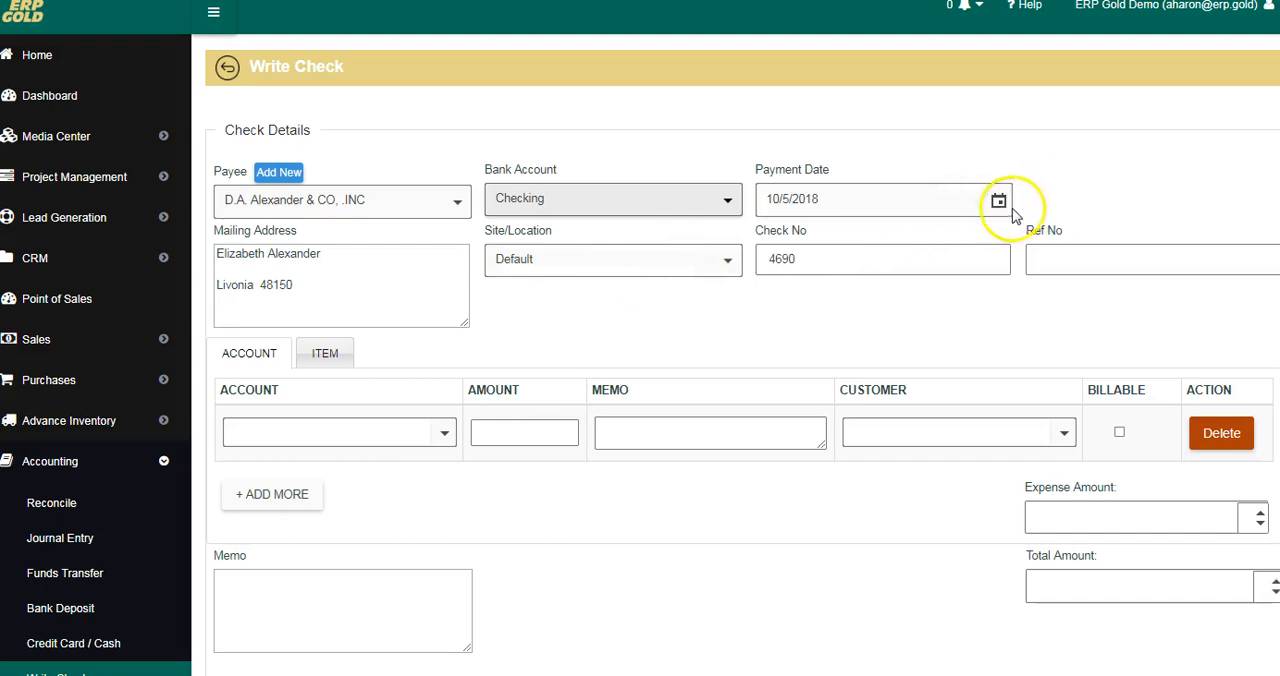
pyautogui.click(806, 258)
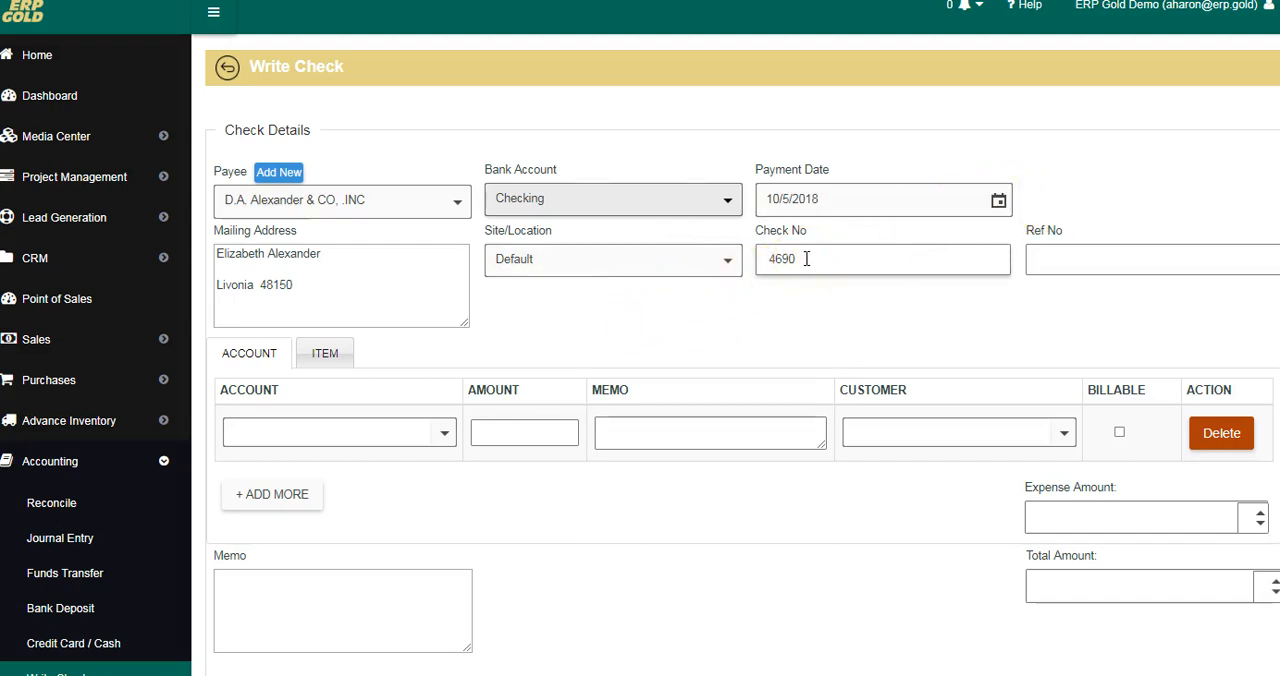
pyautogui.click(1063, 262)
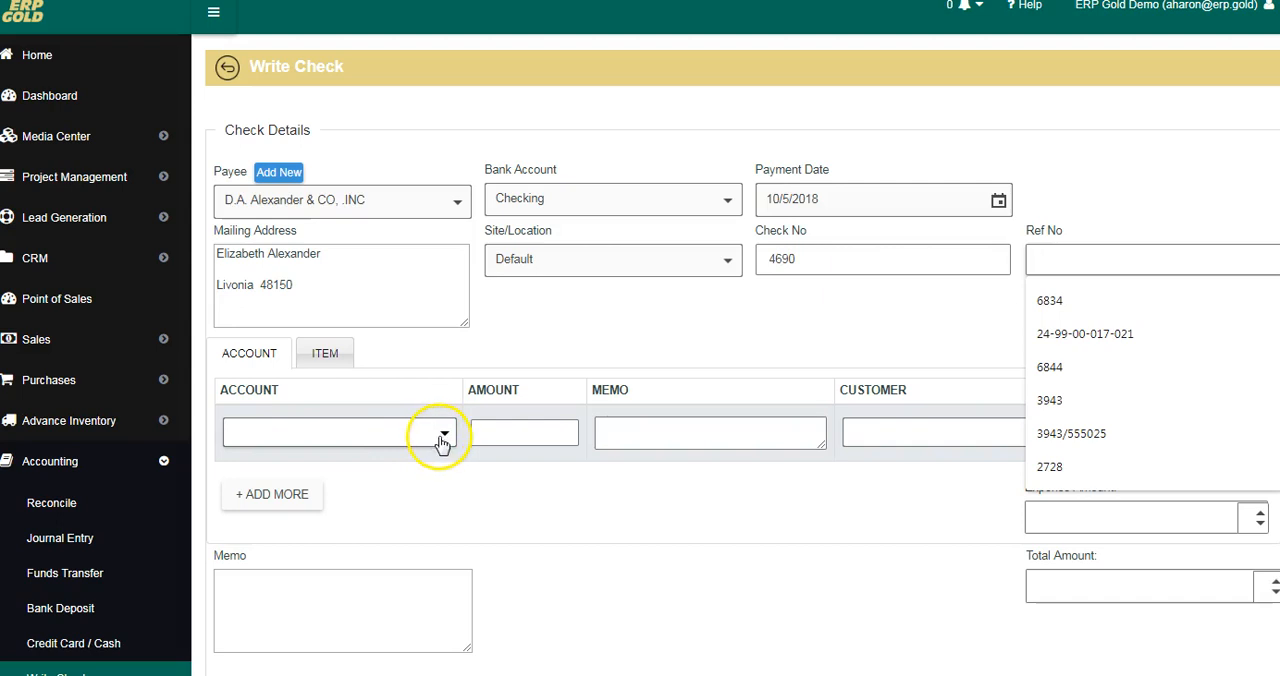
# Step: Look through the accounts offered for the check's first line, leave the line and its amount blank, and try to save the check
pyautogui.click(444, 437)
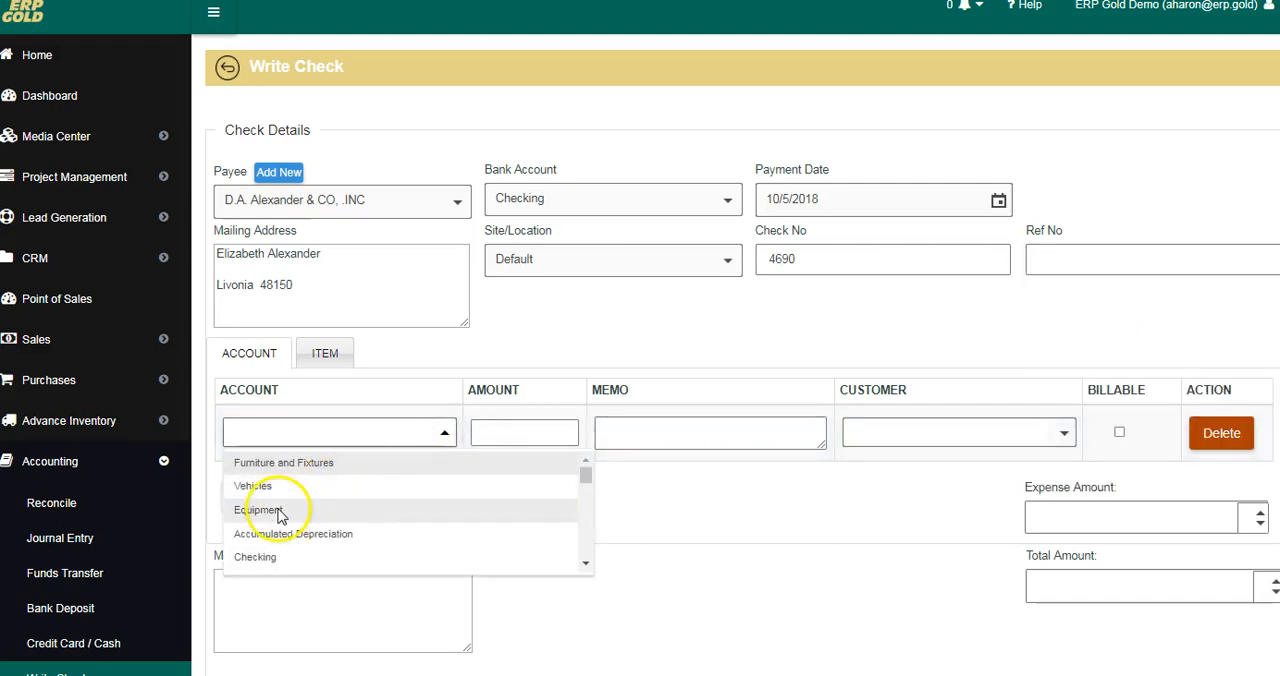
pyautogui.scroll(-6, 491, 486)
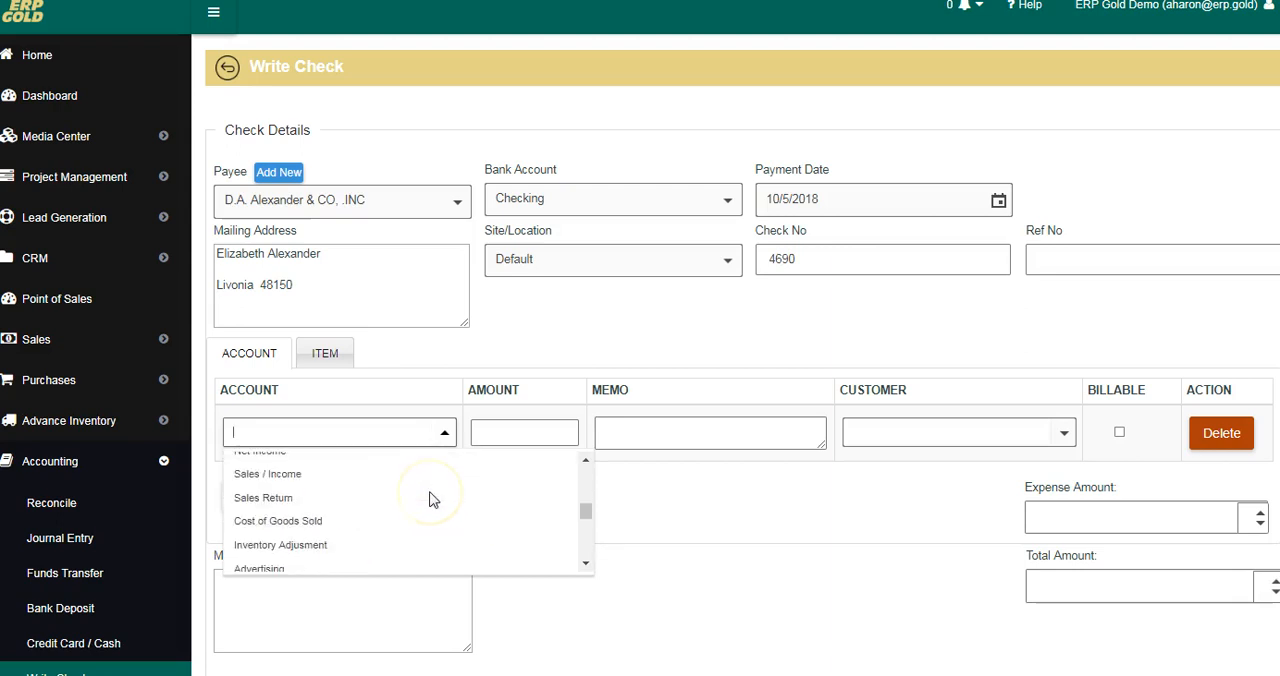
pyautogui.click(519, 433)
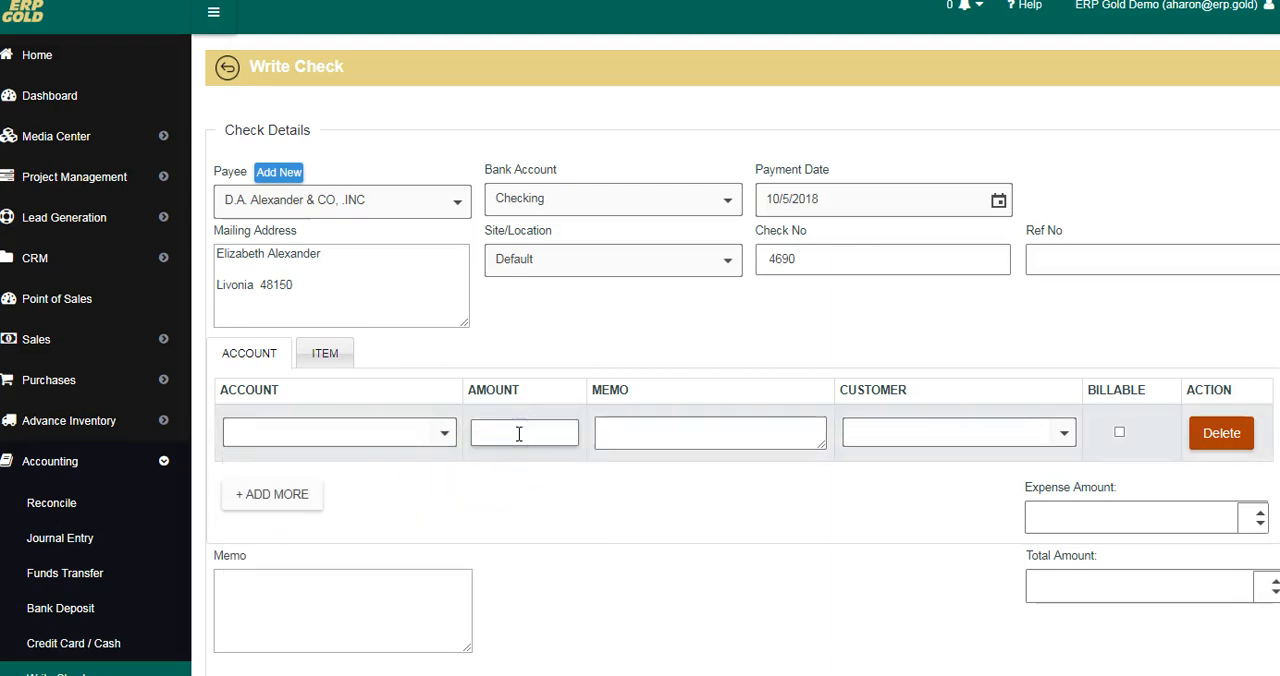
pyautogui.click(674, 513)
pyautogui.scroll(-2, 551, 531)
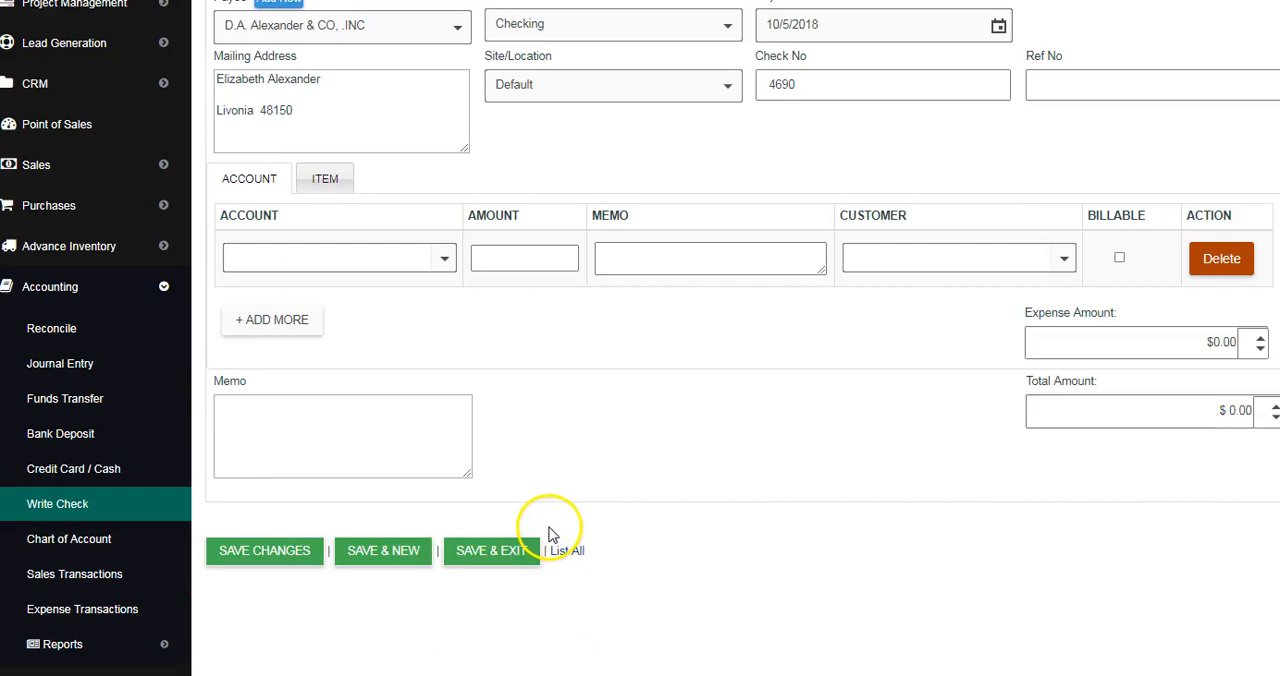
pyautogui.click(263, 553)
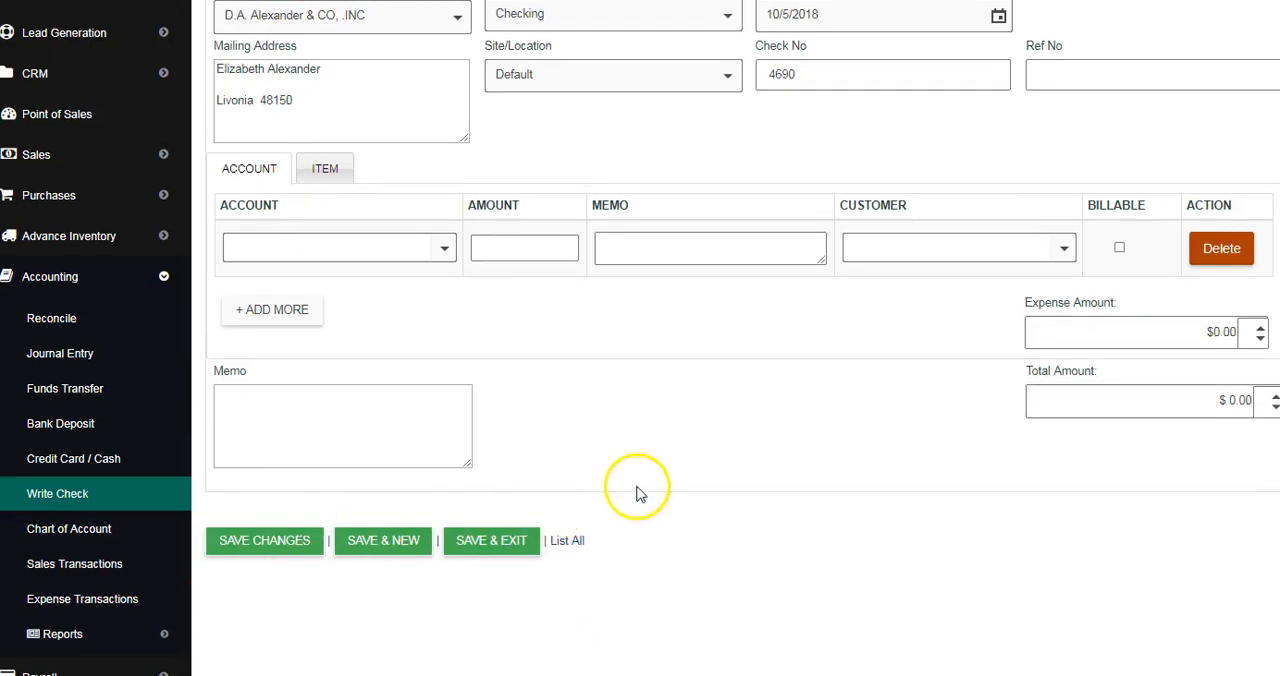